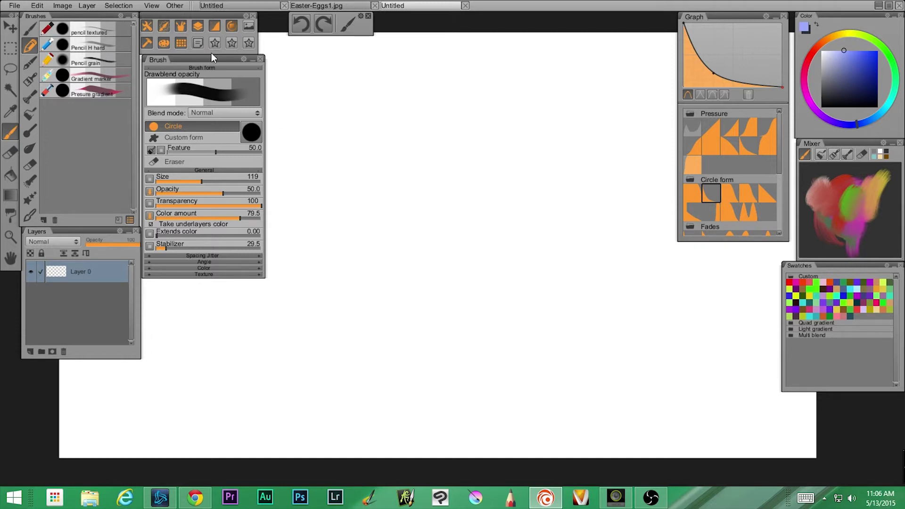
Collapse the Brush form and General sections of the brush settings.
click(203, 68)
click(210, 74)
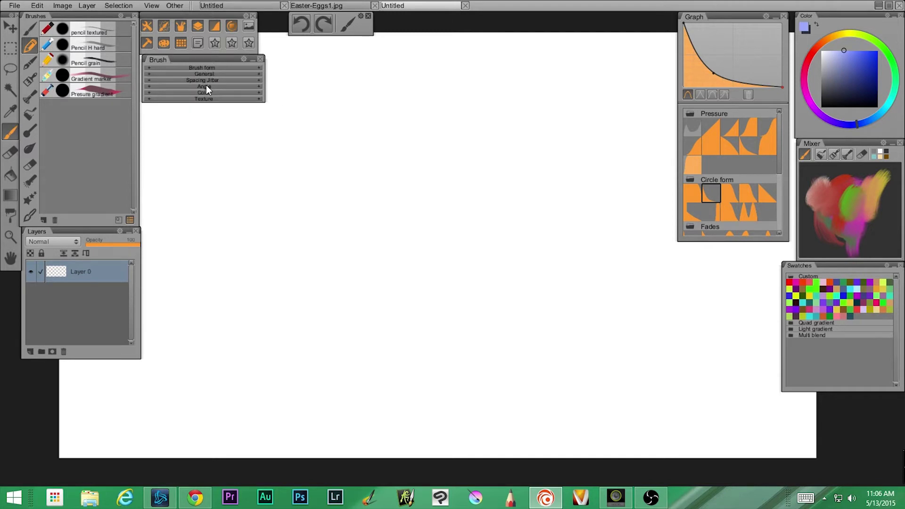
Look through all the brush categories, examining the presets each contains, and return to the first category.
click(27, 29)
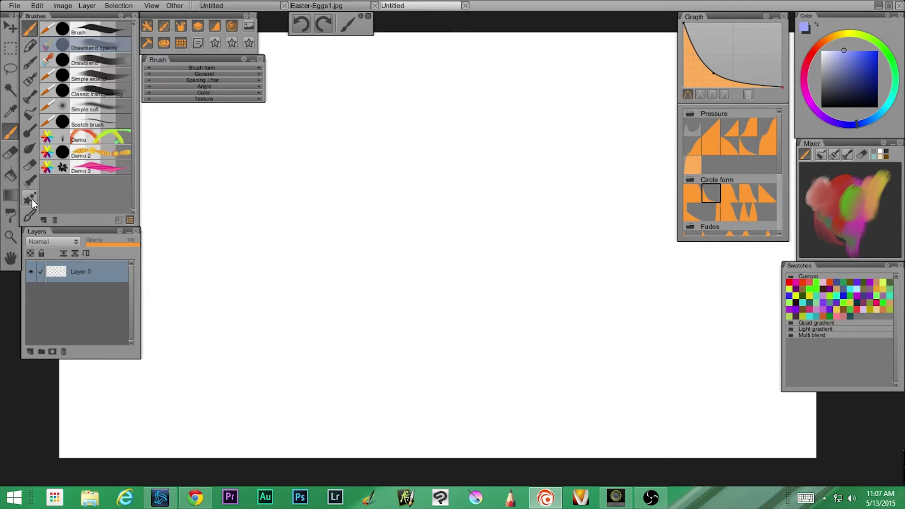
click(32, 47)
click(28, 66)
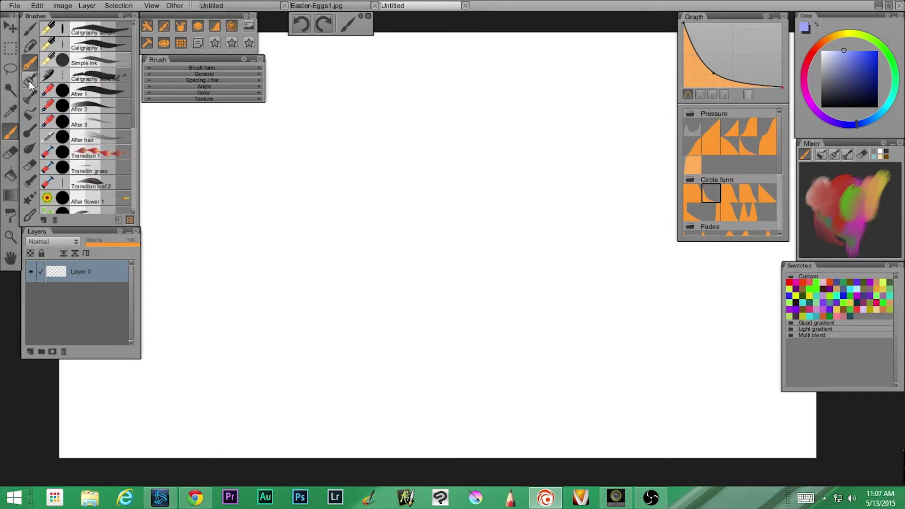
click(29, 83)
click(30, 100)
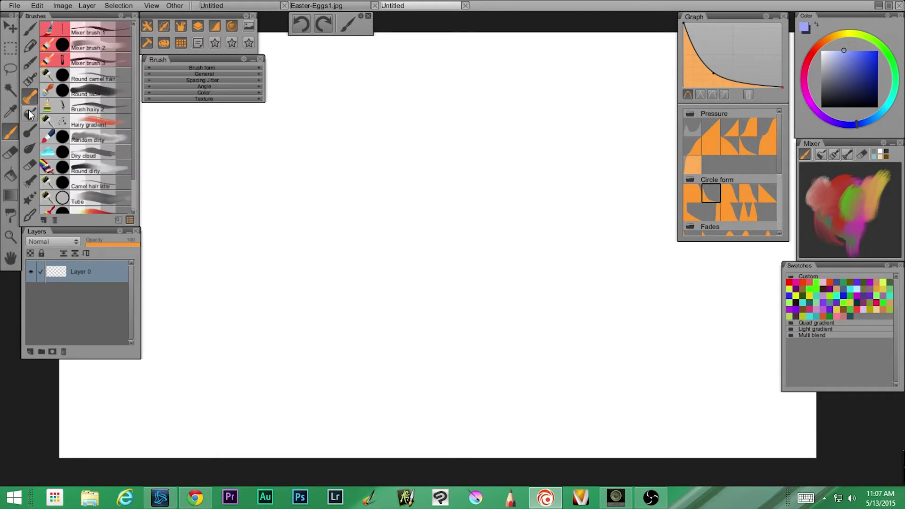
click(29, 115)
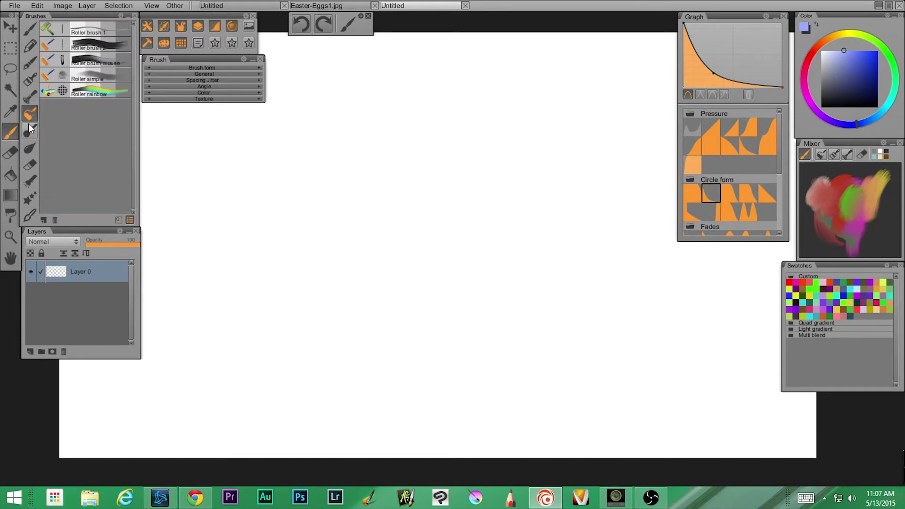
click(31, 132)
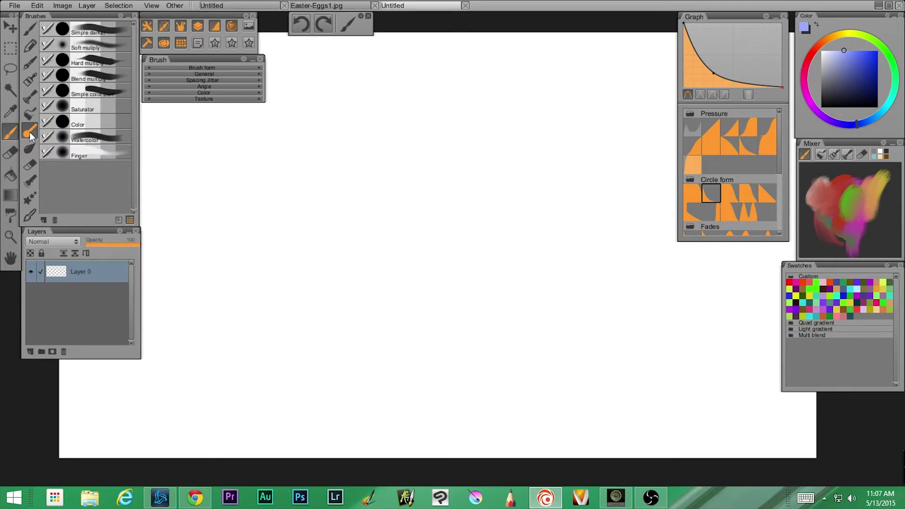
click(29, 150)
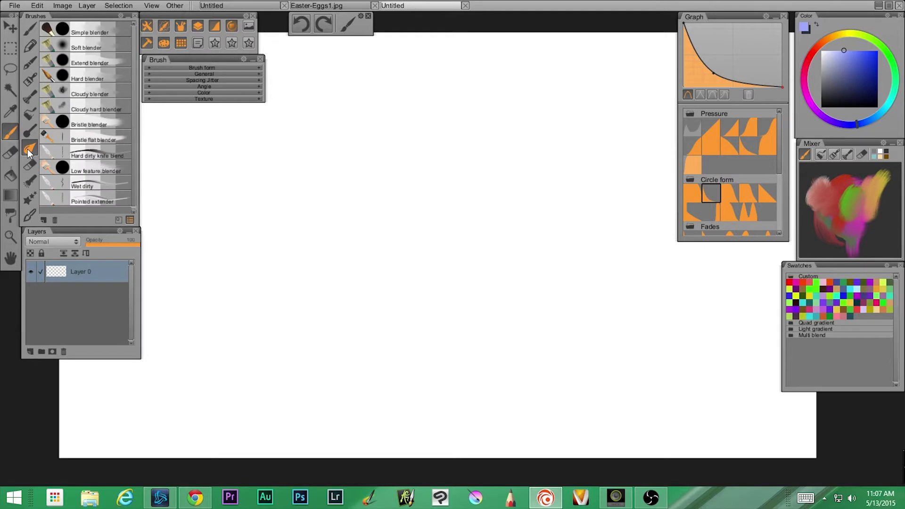
click(30, 164)
click(29, 182)
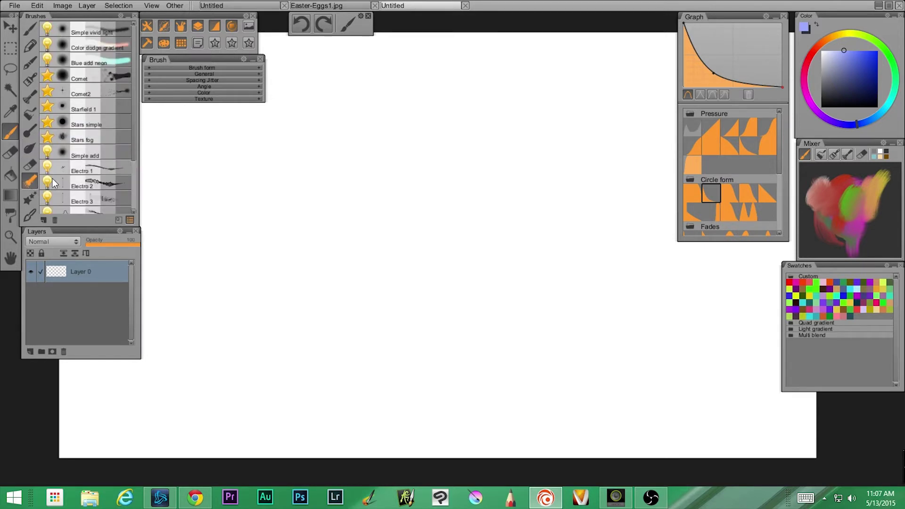
click(28, 201)
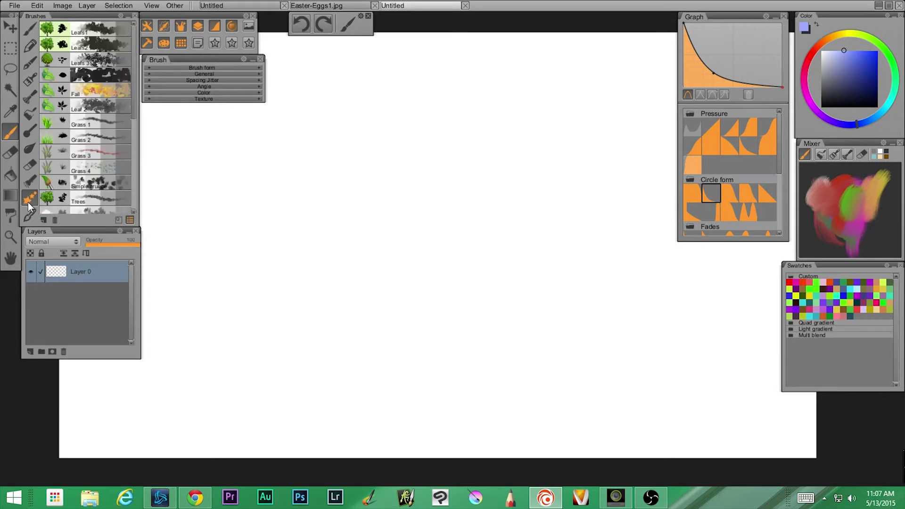
click(31, 216)
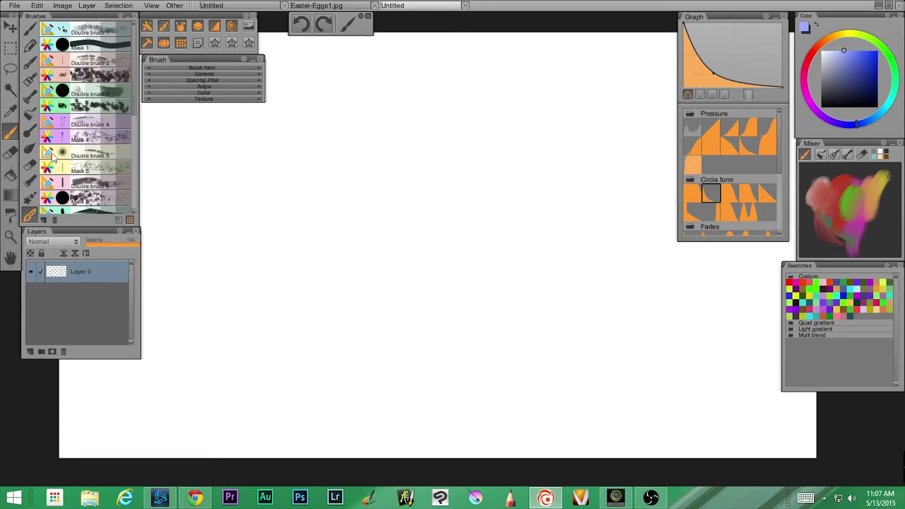
click(31, 31)
Choose the pencil textured brush with a dark brown color and draw a thin slanted test stroke on the canvas.
click(30, 43)
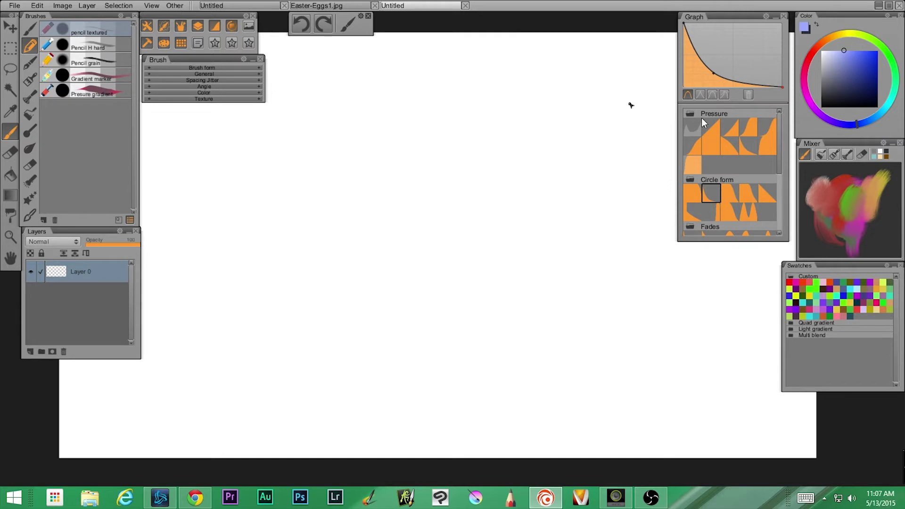
click(829, 37)
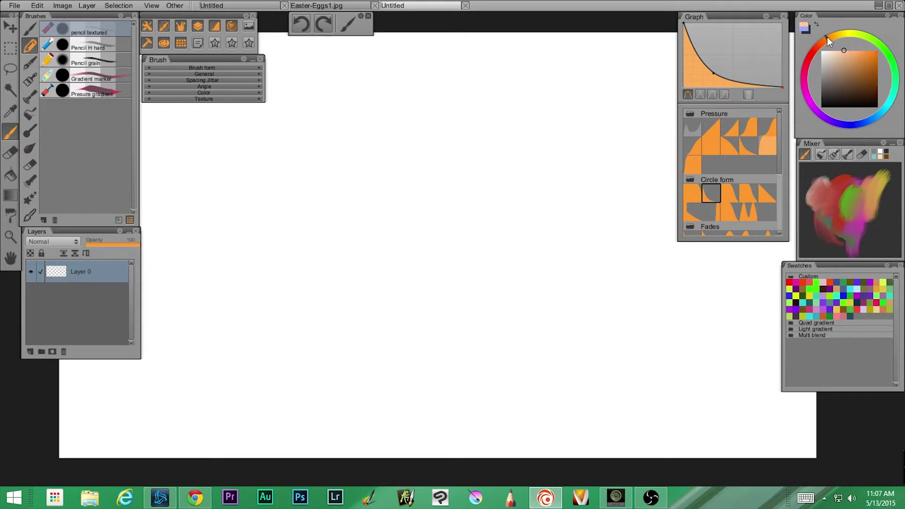
click(857, 82)
click(861, 84)
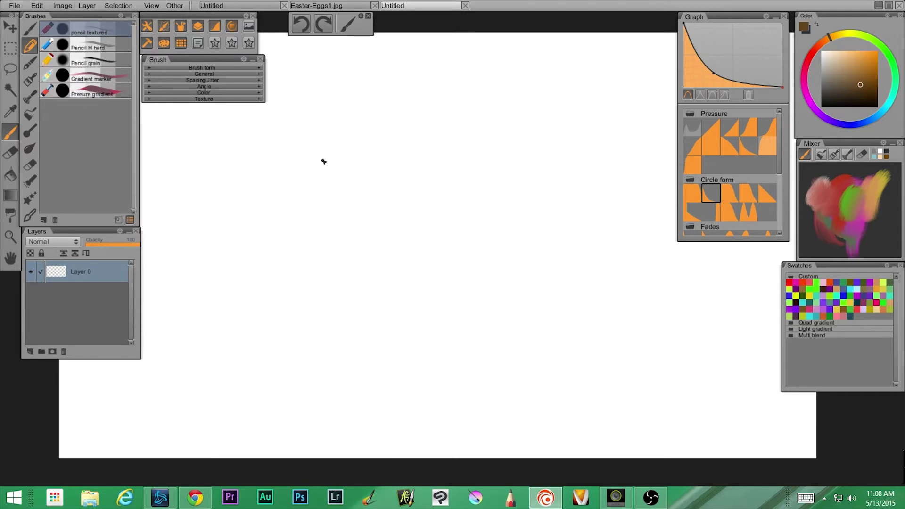
drag(370, 130, 312, 294)
Enlarge the pencil textured brush and paint five wide slanted strokes with varying pressure beside the thin line.
key(bracketright)
key(bracketright)
key(bracketleft)
key(bracketleft)
key(bracketleft)
key(bracketleft)
key(bracketleft)
key(bracketright)
key(bracketright)
key(bracketright)
key(bracketright)
key(bracketleft)
key(bracketleft)
key(bracketleft)
key(bracketright)
key(bracketright)
key(bracketright)
key(bracketright)
key(bracketleft)
key(bracketleft)
key(bracketright)
key(bracketright)
key(bracketright)
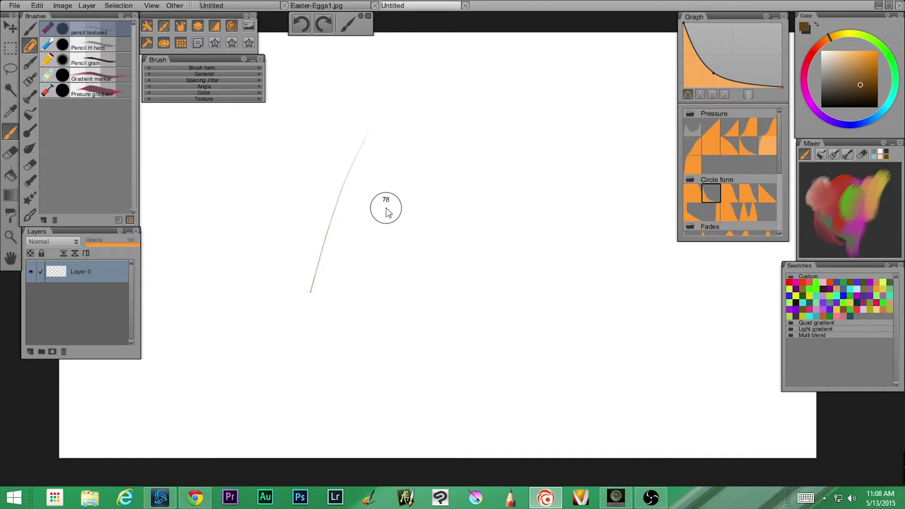
key(bracketleft)
key(bracketleft)
key(bracketleft)
key(bracketright)
key(bracketright)
key(bracketright)
key(bracketright)
key(bracketleft)
key(bracketleft)
key(bracketleft)
key(bracketleft)
key(bracketright)
key(bracketright)
key(bracketright)
key(bracketright)
drag(391, 142, 341, 337)
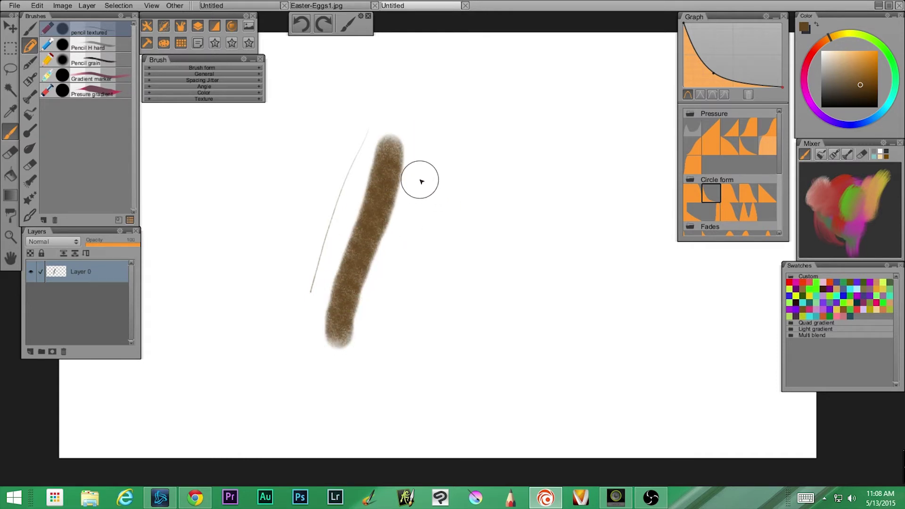
drag(440, 132, 379, 347)
drag(482, 145, 443, 317)
drag(510, 151, 482, 310)
drag(558, 143, 509, 363)
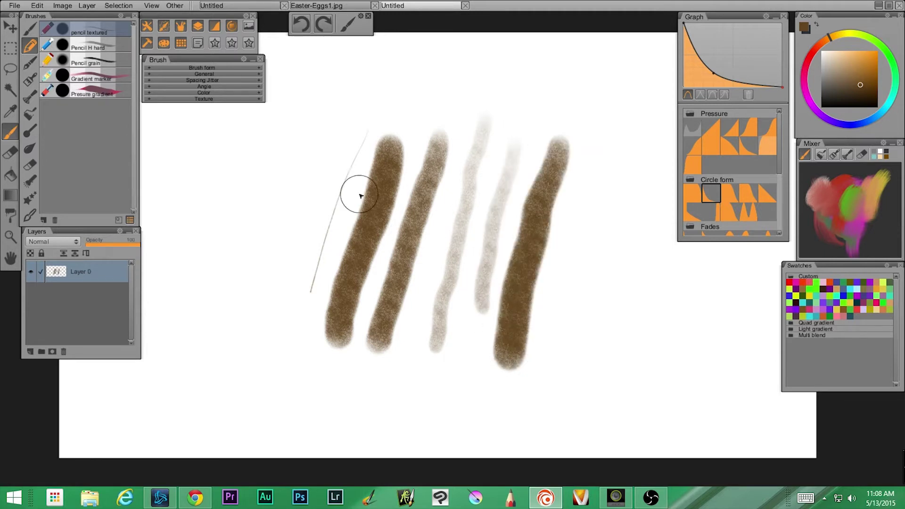
Test the Pencil H hard brush with thin slanted lines, and enlarge it for two very wide slanted strokes.
click(97, 48)
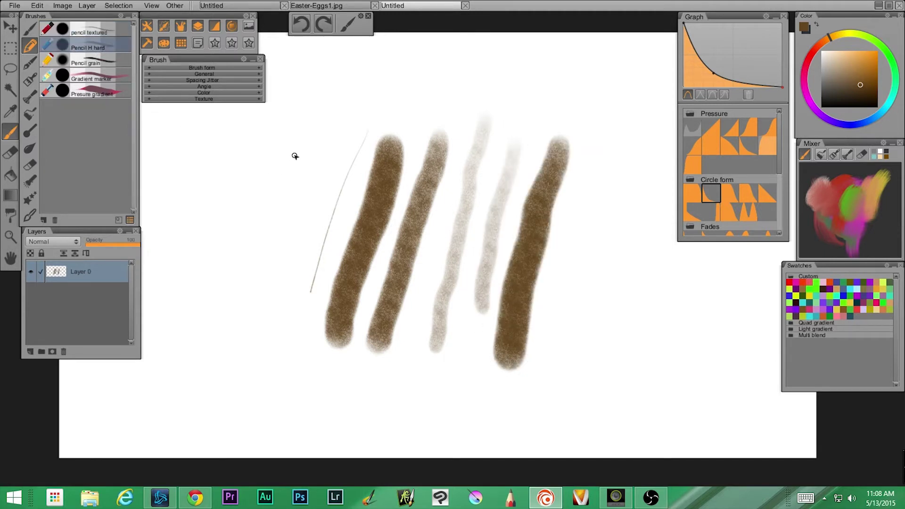
mouse_move(293, 195)
mouse_down()
mouse_move(254, 320)
mouse_move(333, 145)
mouse_up()
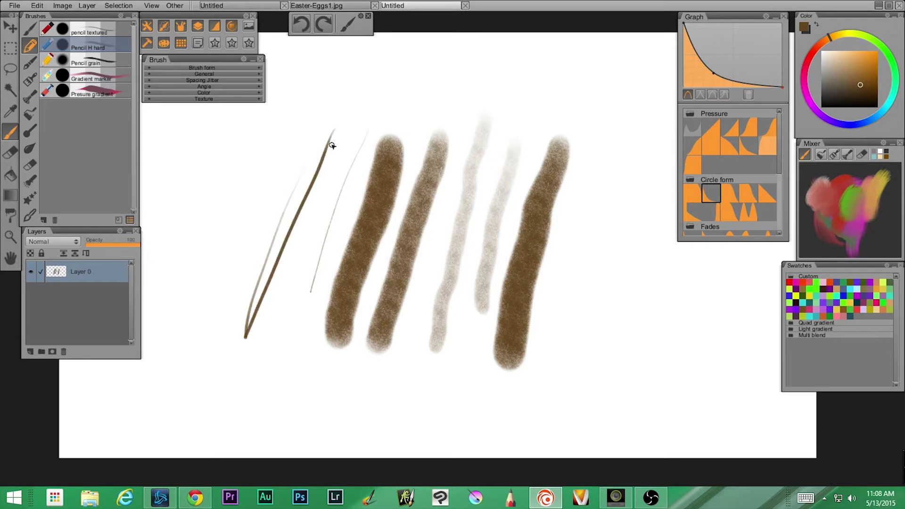
drag(358, 387, 358, 407)
mouse_move(618, 186)
mouse_down()
mouse_move(588, 309)
mouse_move(583, 387)
mouse_up()
drag(634, 123, 575, 388)
mouse_move(665, 297)
mouse_down()
mouse_move(642, 327)
mouse_move(634, 388)
mouse_move(666, 236)
mouse_move(626, 392)
mouse_up()
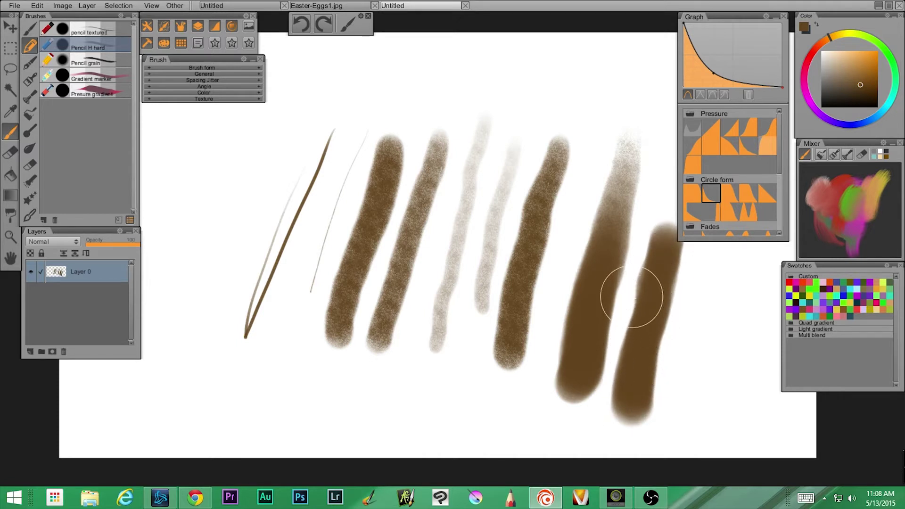
Reduce the Pencil H hard brush size and paint three narrower slanted strokes among the existing ones.
key(bracketleft)
key(bracketleft)
key(bracketleft)
drag(497, 134, 454, 364)
drag(715, 285, 679, 449)
drag(564, 215, 519, 412)
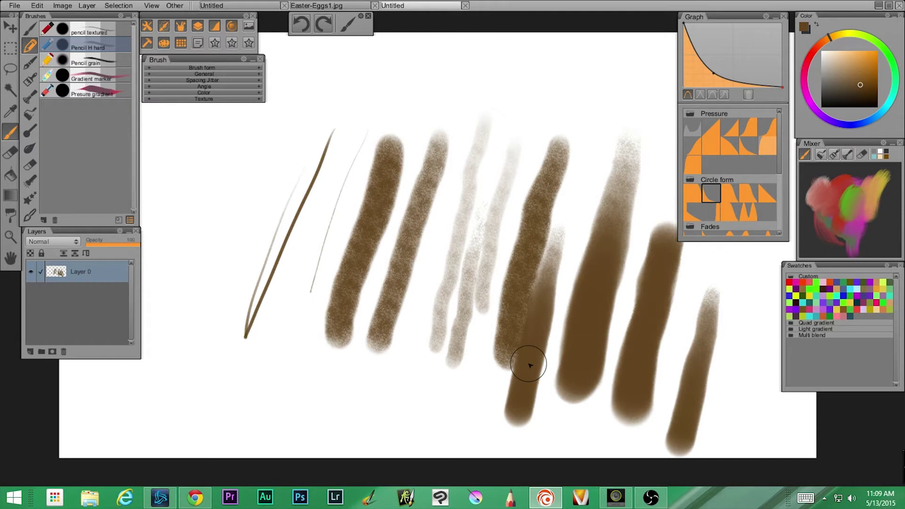
Test the Pencil grain brush with a fine zigzag scribble and three wide grainy strokes at light and heavy pressure.
click(92, 59)
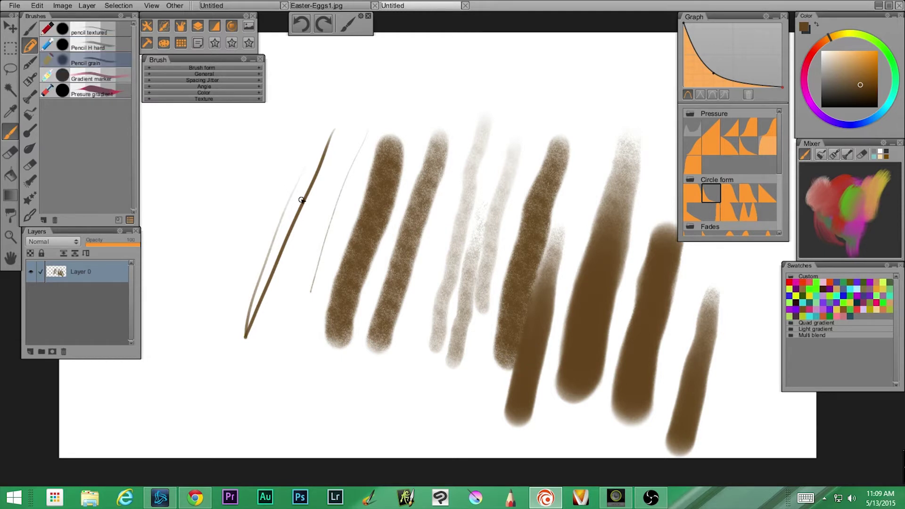
mouse_move(271, 187)
mouse_down()
mouse_move(244, 256)
mouse_move(271, 183)
mouse_move(230, 261)
mouse_move(240, 168)
mouse_move(217, 181)
mouse_move(214, 167)
mouse_move(196, 221)
mouse_up()
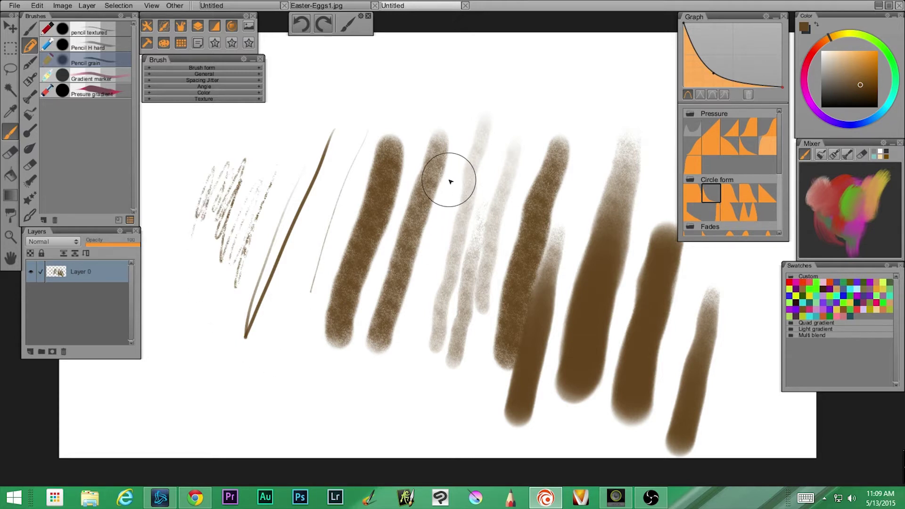
drag(463, 162, 402, 372)
drag(363, 145, 303, 323)
drag(329, 156, 279, 377)
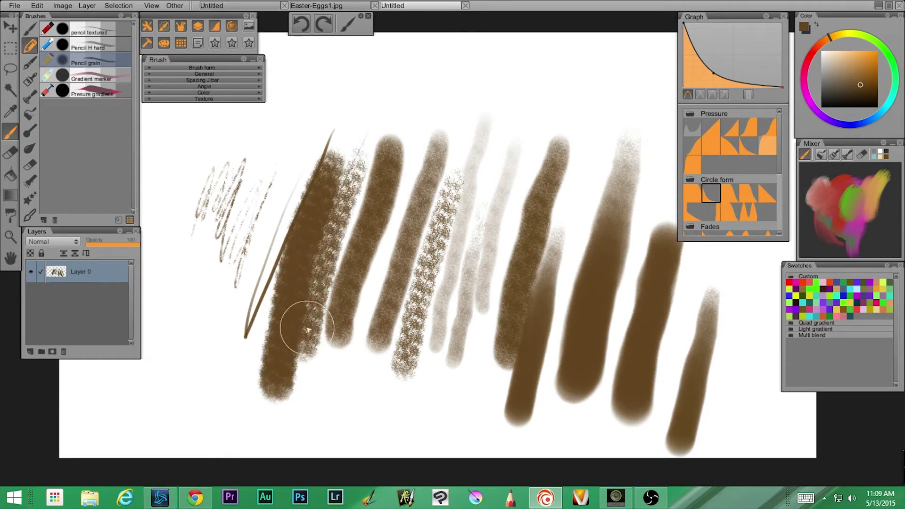
Test the Gradient marker brush with small scribbles and two clusters of wide overlapping strokes in the canvas's lower-left area.
click(107, 78)
mouse_move(206, 149)
mouse_down()
mouse_move(171, 248)
mouse_move(171, 298)
mouse_up()
mouse_move(177, 319)
mouse_down()
mouse_move(187, 236)
mouse_move(166, 283)
mouse_up()
mouse_move(256, 354)
mouse_down()
mouse_move(203, 389)
mouse_move(179, 390)
mouse_up()
mouse_move(211, 318)
mouse_down()
mouse_move(200, 382)
mouse_move(220, 313)
mouse_move(201, 407)
mouse_move(218, 304)
mouse_move(211, 425)
mouse_move(223, 306)
mouse_move(204, 400)
mouse_move(222, 303)
mouse_move(229, 404)
mouse_move(224, 305)
mouse_move(211, 431)
mouse_move(220, 303)
mouse_move(217, 437)
mouse_move(218, 313)
mouse_move(229, 397)
mouse_move(218, 308)
mouse_move(235, 440)
mouse_up()
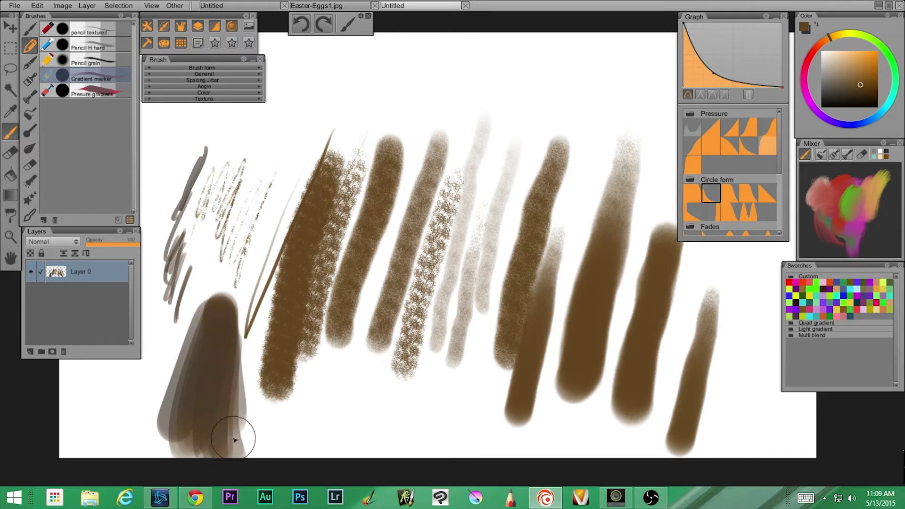
mouse_move(144, 400)
mouse_down()
mouse_move(151, 374)
mouse_move(142, 400)
mouse_move(171, 360)
mouse_up()
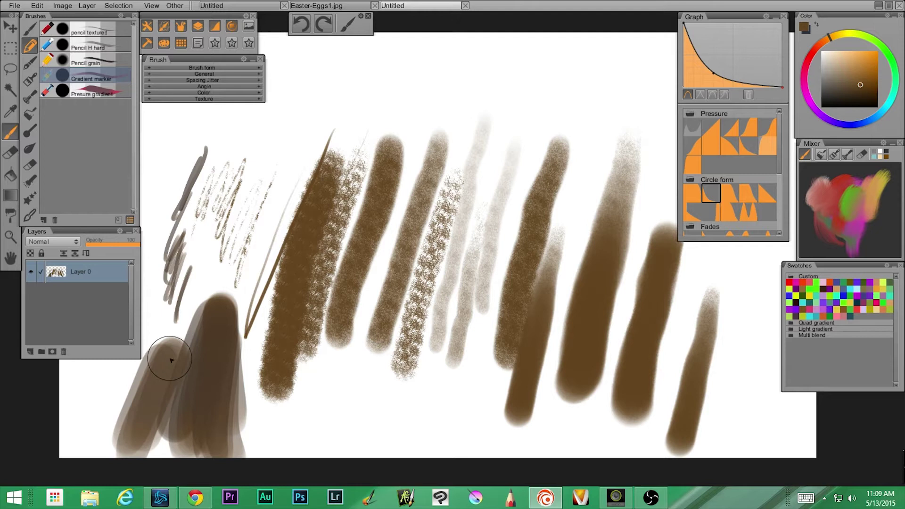
Test the Presure gradient brush with slanted strokes ranging from hair-thin to thick along the upper canvas.
click(104, 88)
drag(529, 49, 479, 182)
drag(459, 51, 425, 121)
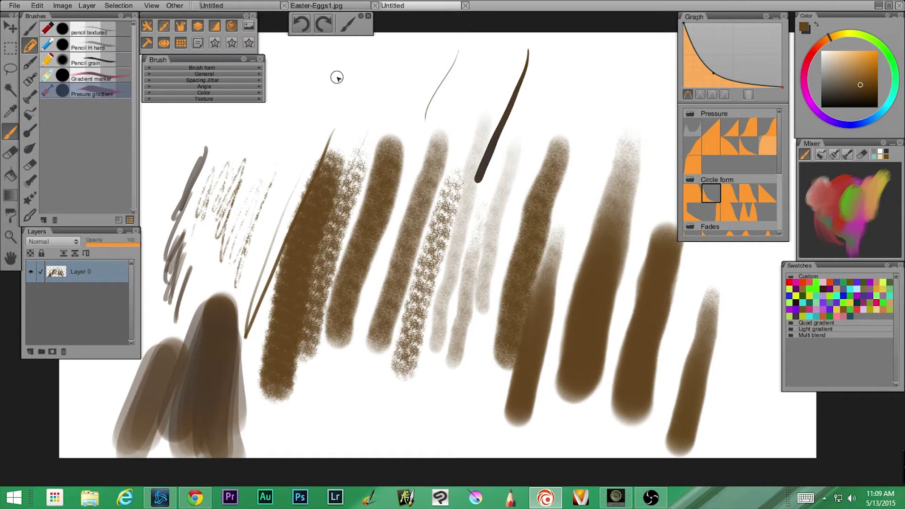
drag(338, 55, 266, 189)
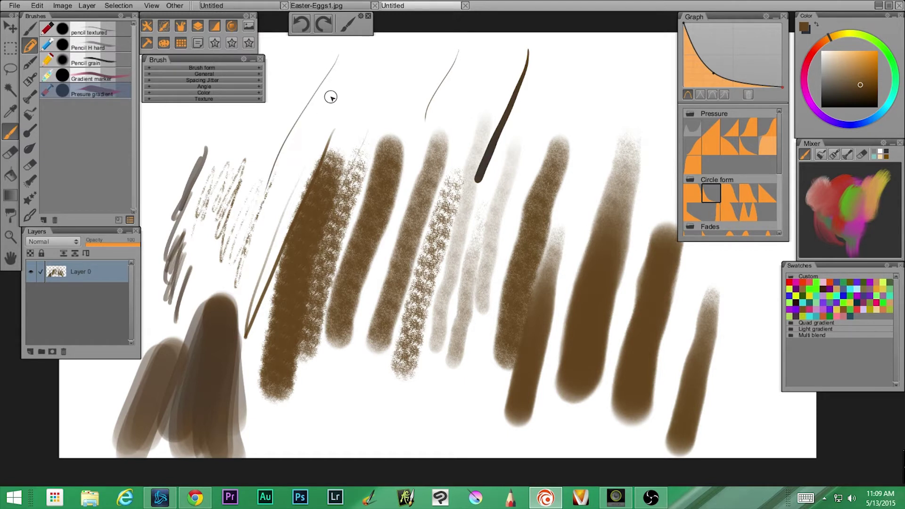
drag(349, 68, 279, 178)
drag(354, 75, 307, 168)
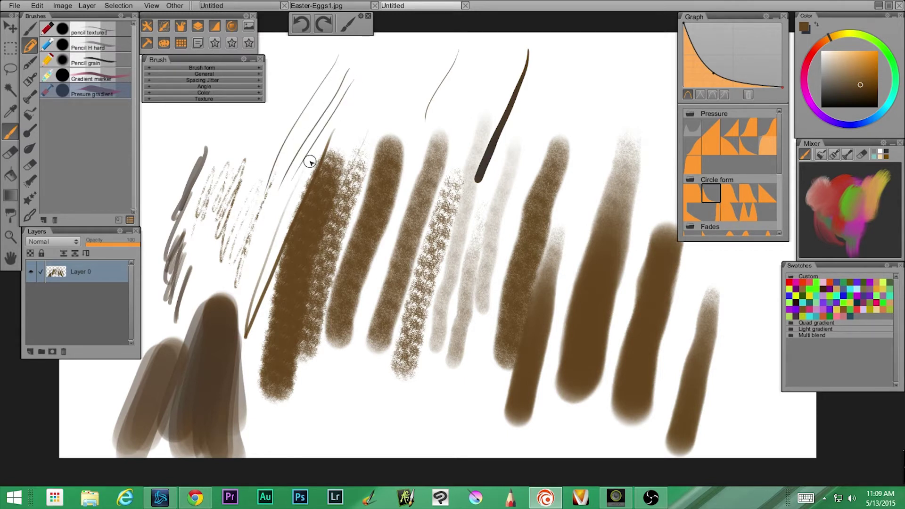
drag(569, 50, 491, 208)
mouse_move(401, 64)
mouse_down()
mouse_move(350, 153)
mouse_move(364, 147)
mouse_up()
drag(469, 70, 430, 144)
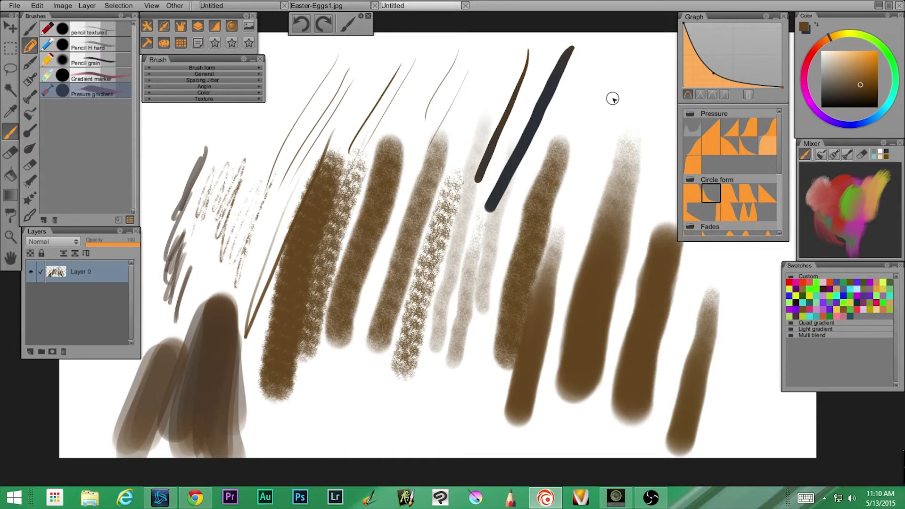
mouse_move(620, 61)
mouse_down()
mouse_move(579, 171)
mouse_move(593, 101)
mouse_move(564, 229)
mouse_move(586, 178)
mouse_move(578, 223)
mouse_up()
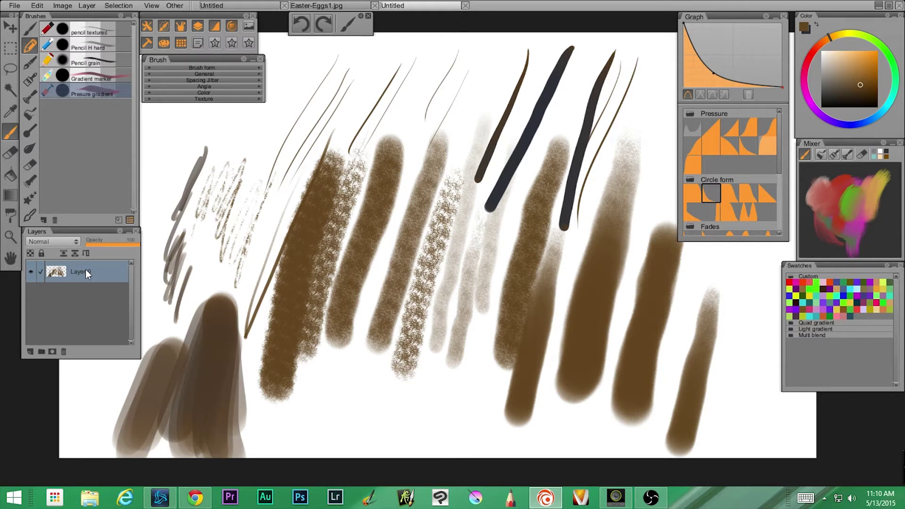
Add a new empty layer and delete Layer 0 with all the test strokes.
click(28, 352)
click(87, 294)
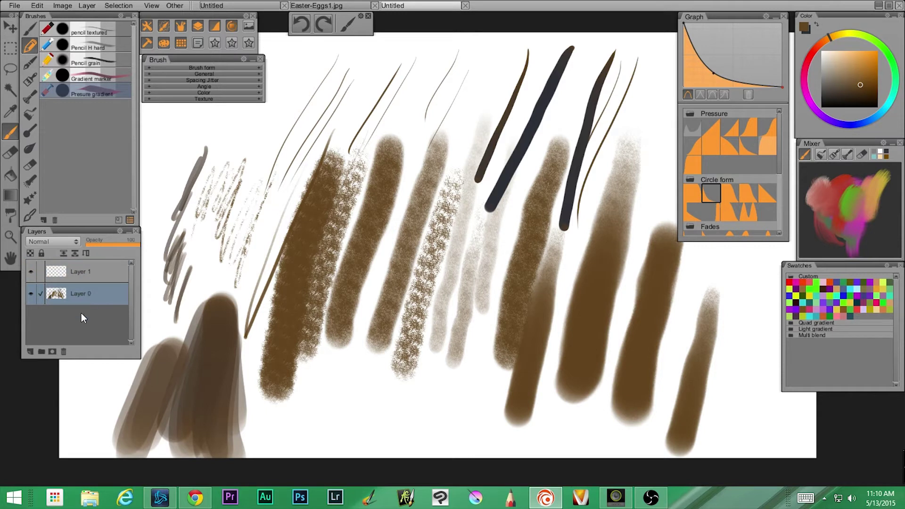
click(61, 352)
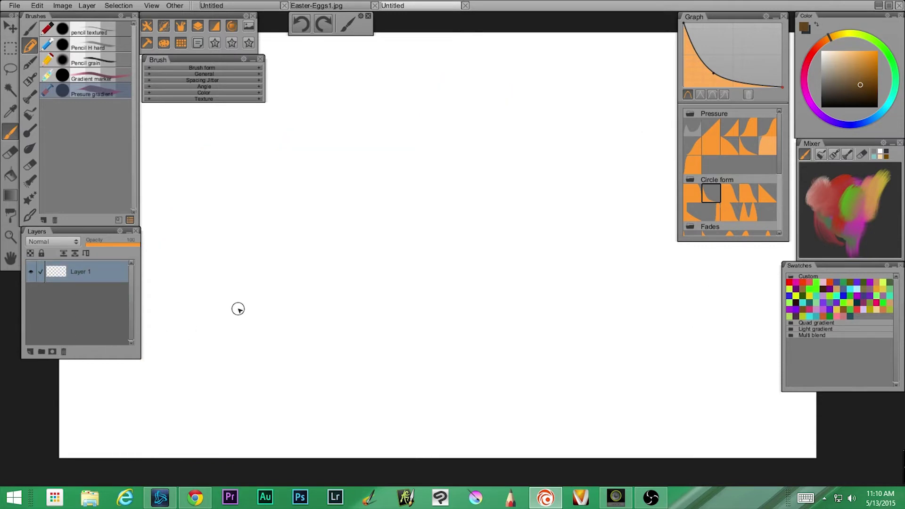
Select the preset named Brush from the first brush category.
click(103, 32)
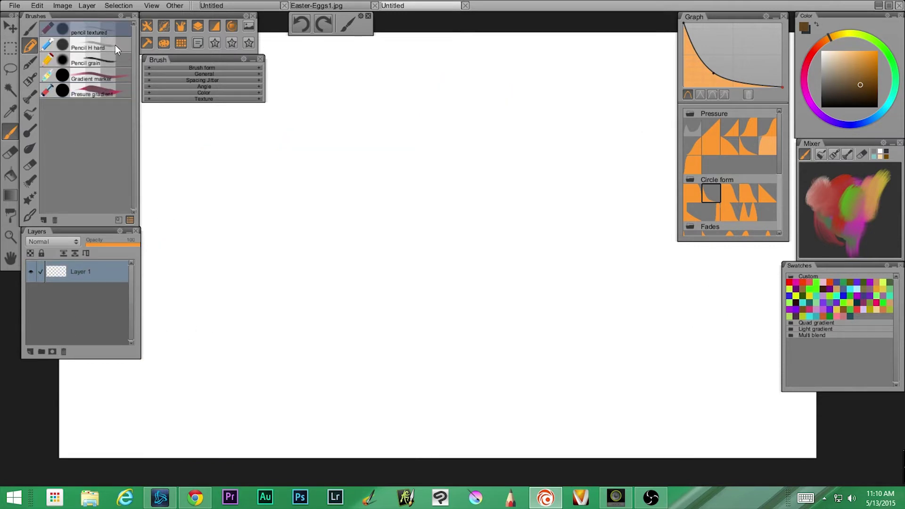
click(29, 32)
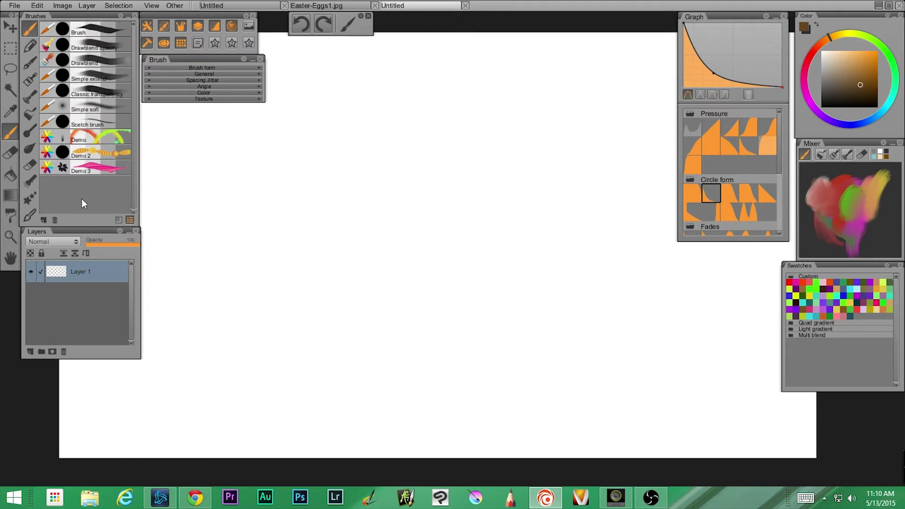
click(99, 27)
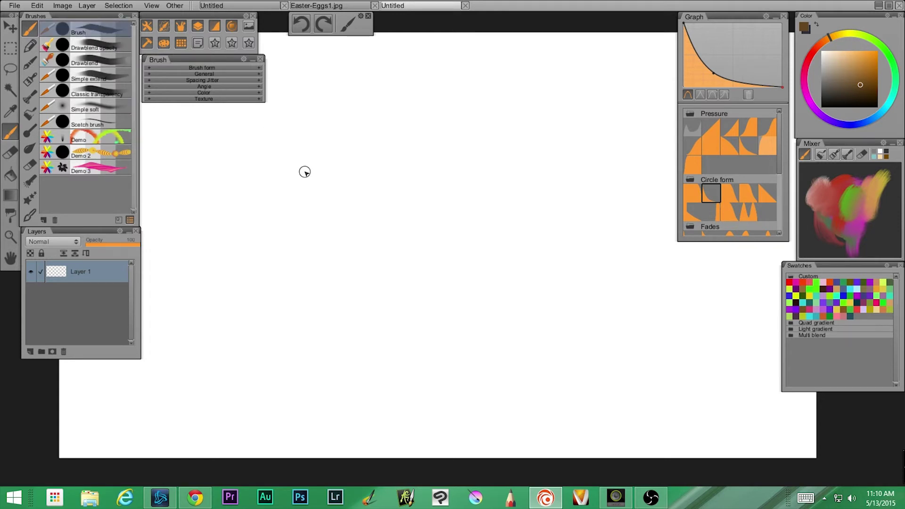
Test the Brush preset with thin tapered slanted strokes and one long looping curve across the middle of the canvas.
drag(390, 105, 311, 307)
drag(374, 115, 297, 318)
mouse_move(436, 85)
mouse_down()
mouse_move(390, 202)
mouse_move(384, 277)
mouse_move(414, 320)
mouse_move(444, 323)
mouse_move(465, 307)
mouse_up()
mouse_move(473, 246)
mouse_down()
mouse_move(428, 196)
mouse_move(475, 91)
mouse_move(574, 55)
mouse_move(609, 154)
mouse_move(550, 313)
mouse_move(441, 406)
mouse_move(325, 448)
mouse_up()
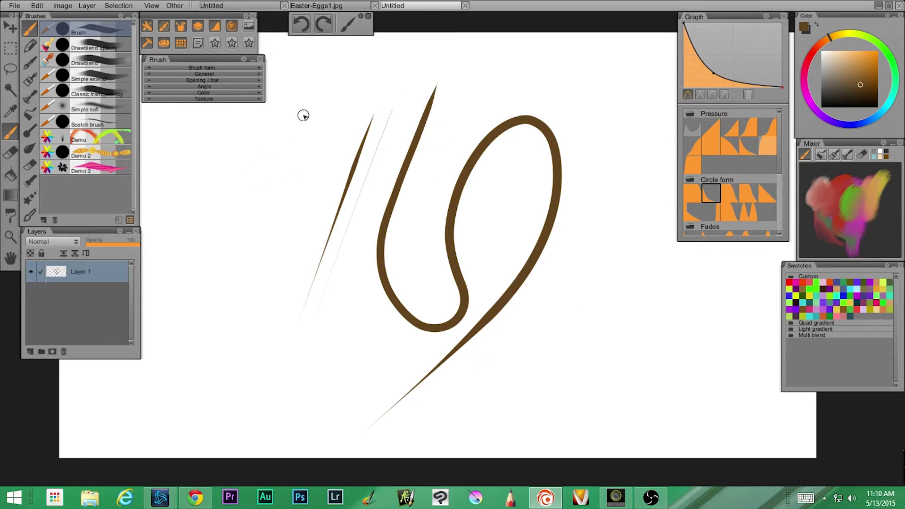
drag(308, 106, 299, 131)
drag(285, 175, 289, 172)
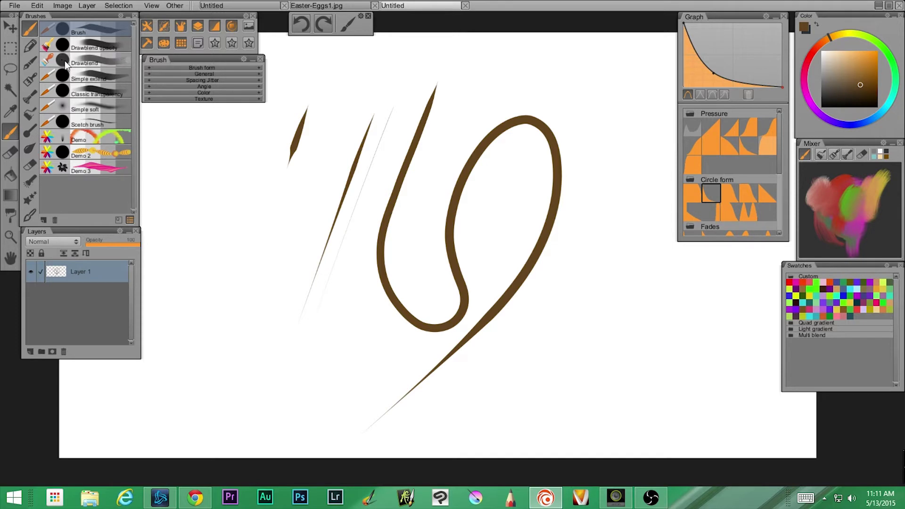
Test the Drawblend opacity brush with wide overlapping soft strokes on the canvas's left side, lower right and upper right.
click(93, 47)
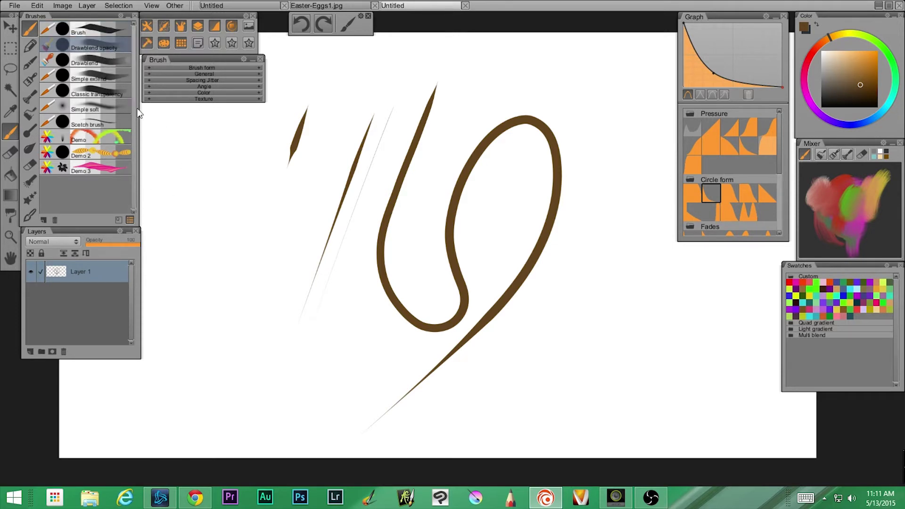
mouse_move(253, 188)
mouse_down()
mouse_move(199, 307)
mouse_move(253, 171)
mouse_move(202, 315)
mouse_move(258, 172)
mouse_move(197, 349)
mouse_move(255, 190)
mouse_move(226, 331)
mouse_move(281, 187)
mouse_move(246, 323)
mouse_move(285, 218)
mouse_move(288, 193)
mouse_move(242, 355)
mouse_move(258, 211)
mouse_move(217, 370)
mouse_move(254, 156)
mouse_move(186, 347)
mouse_up()
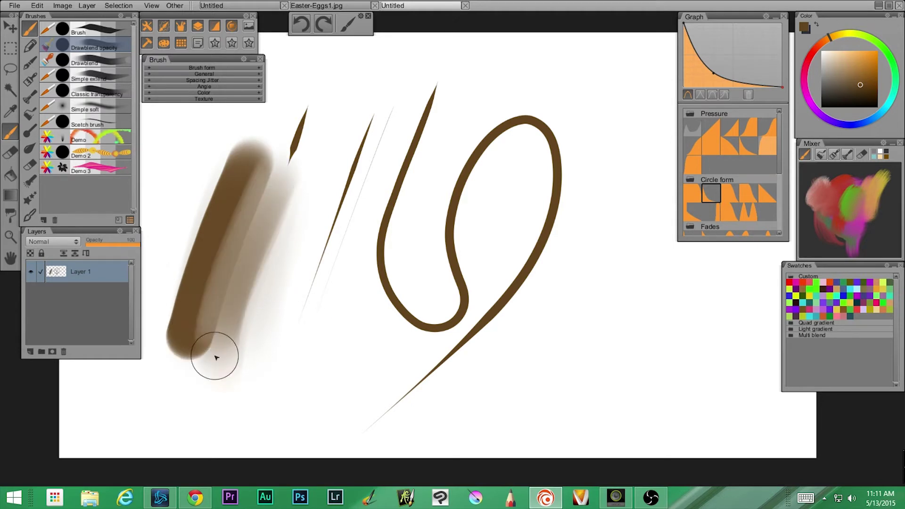
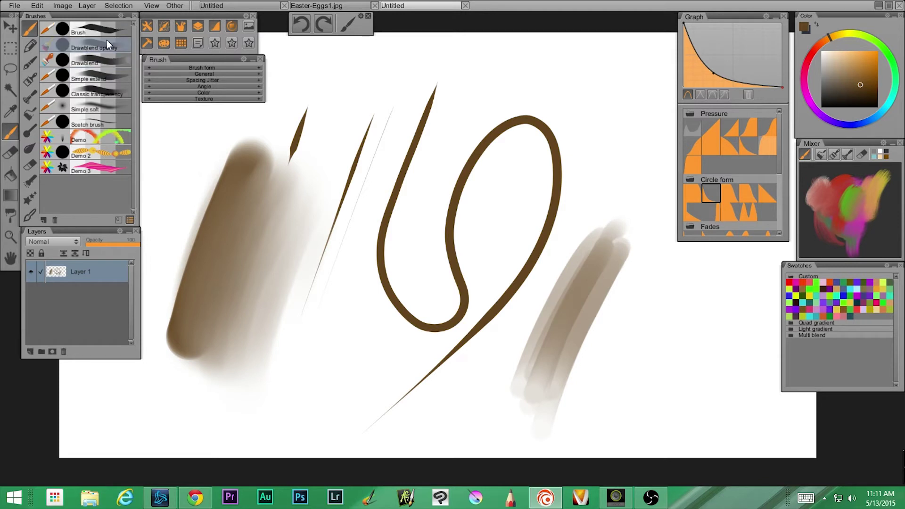
drag(703, 268, 608, 425)
mouse_move(702, 259)
mouse_down()
mouse_move(660, 301)
mouse_move(608, 415)
mouse_move(655, 343)
mouse_move(611, 429)
mouse_up()
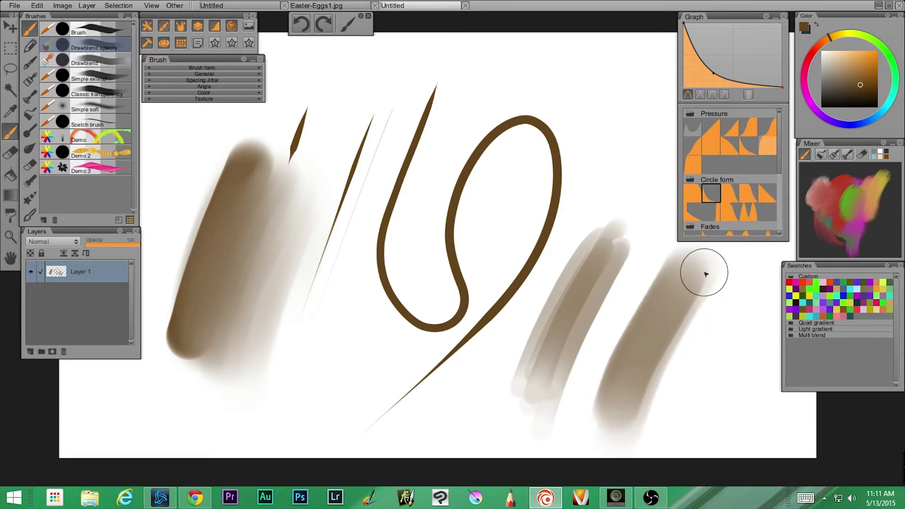
drag(701, 281, 629, 430)
drag(700, 267, 656, 339)
drag(727, 260, 630, 466)
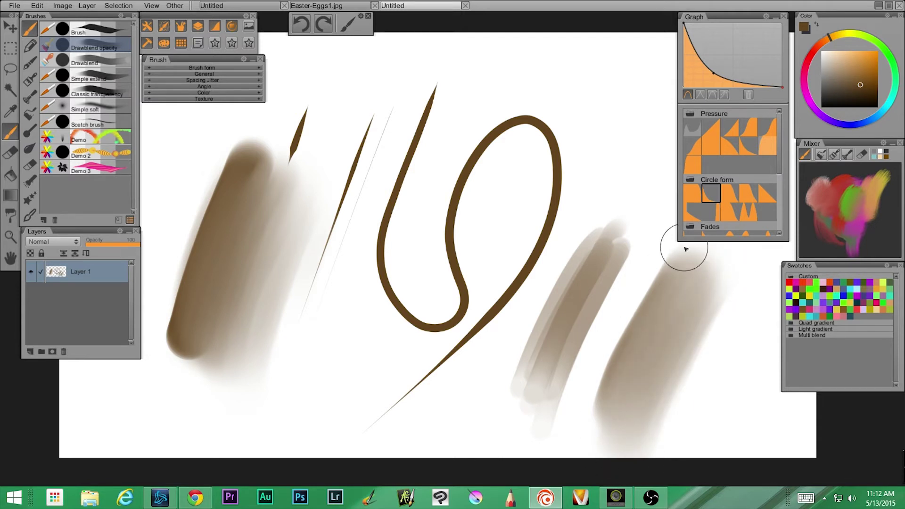
drag(673, 269, 617, 399)
mouse_move(684, 250)
mouse_down()
mouse_move(590, 425)
mouse_move(670, 253)
mouse_move(625, 287)
mouse_up()
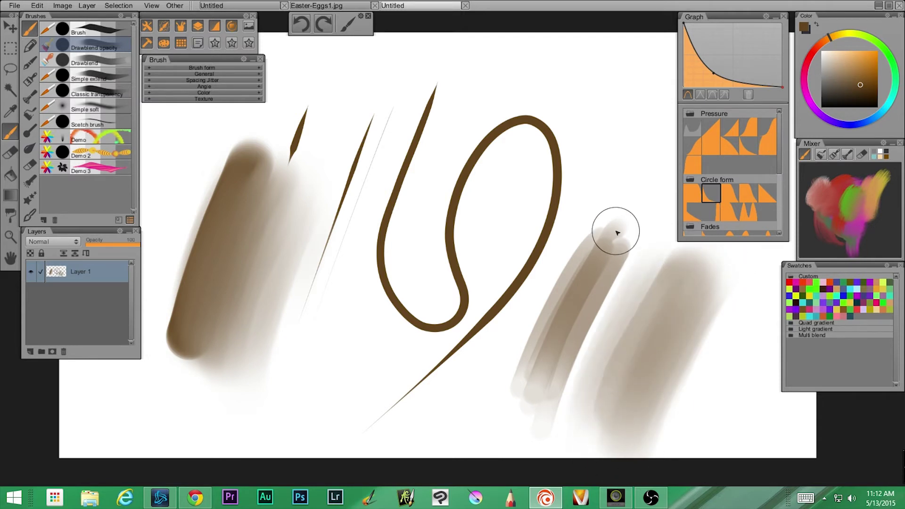
mouse_move(623, 59)
mouse_down()
mouse_move(579, 132)
mouse_move(598, 116)
mouse_up()
mouse_move(640, 73)
mouse_down()
mouse_move(598, 139)
mouse_move(612, 96)
mouse_move(630, 67)
mouse_move(542, 236)
mouse_up()
mouse_move(619, 94)
mouse_down()
mouse_move(538, 198)
mouse_move(600, 44)
mouse_move(570, 118)
mouse_move(578, 93)
mouse_up()
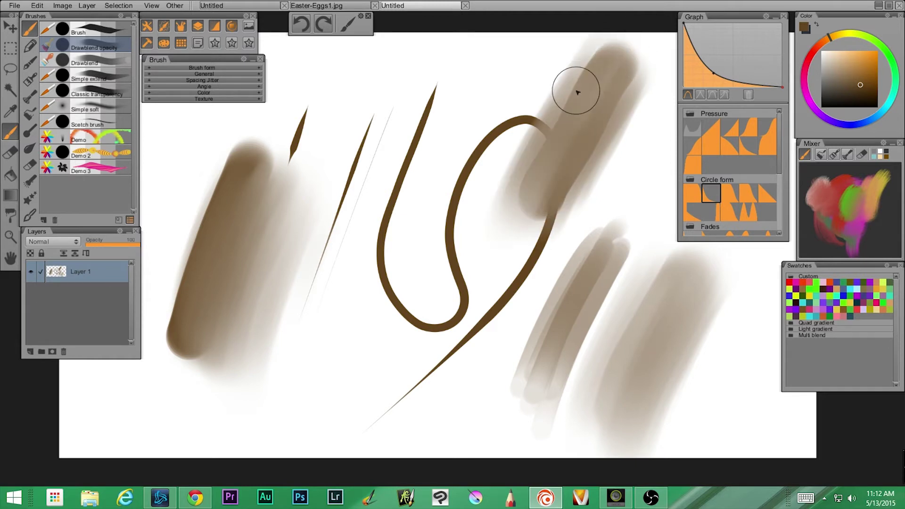
Test the Drawblend brush with two clusters of overlapping slanted strokes, one at the lower left and one at the upper left of the canvas.
click(85, 63)
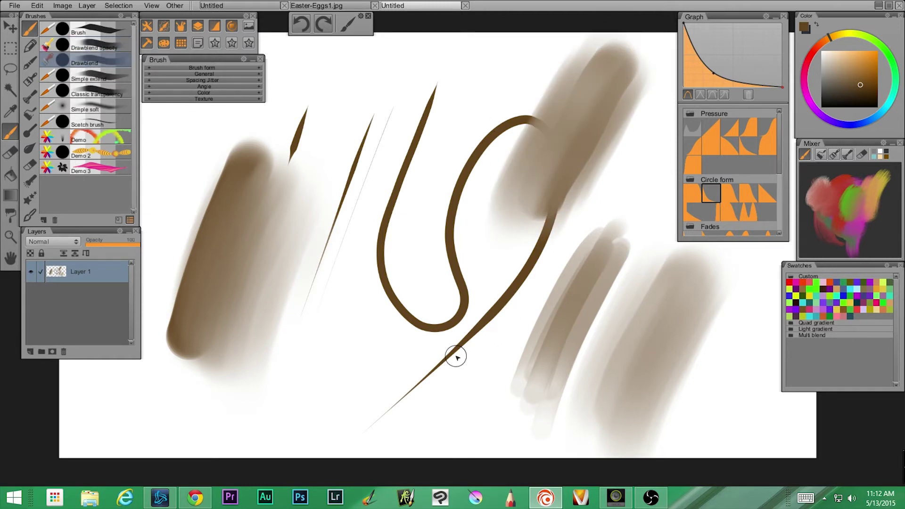
drag(354, 277, 293, 410)
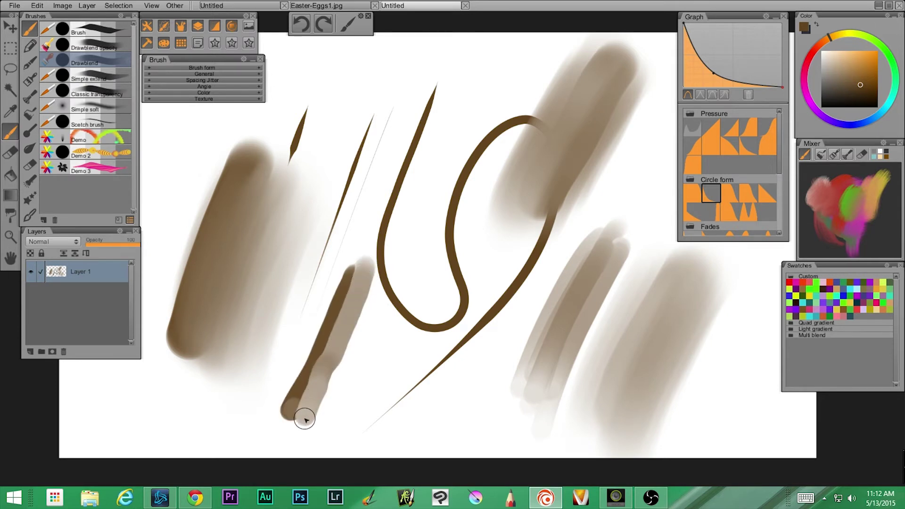
mouse_move(364, 300)
mouse_down()
mouse_move(324, 389)
mouse_move(370, 273)
mouse_move(322, 401)
mouse_move(372, 278)
mouse_move(325, 375)
mouse_move(313, 366)
mouse_move(359, 276)
mouse_move(309, 357)
mouse_move(364, 246)
mouse_move(305, 419)
mouse_move(322, 351)
mouse_move(334, 352)
mouse_move(325, 362)
mouse_move(319, 334)
mouse_move(301, 367)
mouse_up()
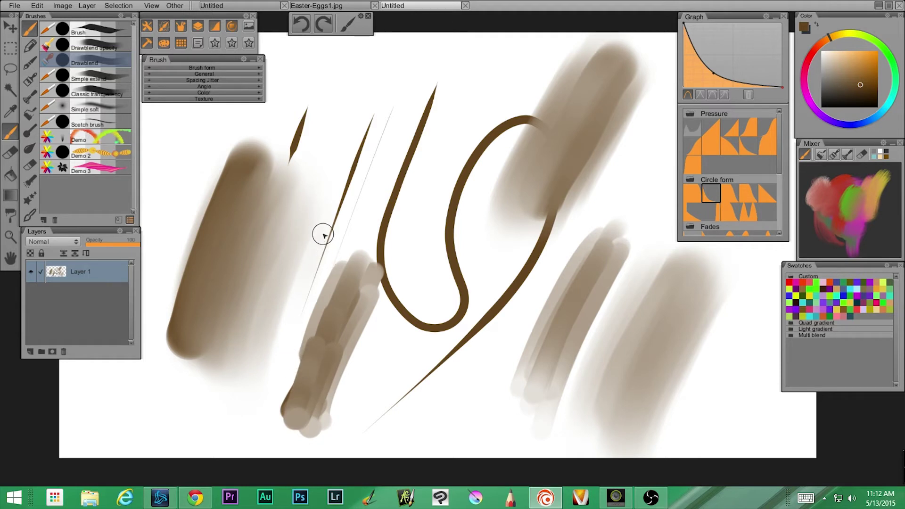
mouse_move(363, 74)
mouse_down()
mouse_move(346, 136)
mouse_move(390, 65)
mouse_move(312, 151)
mouse_move(349, 71)
mouse_move(358, 83)
mouse_move(344, 134)
mouse_move(392, 83)
mouse_move(336, 141)
mouse_move(362, 64)
mouse_move(283, 175)
mouse_up()
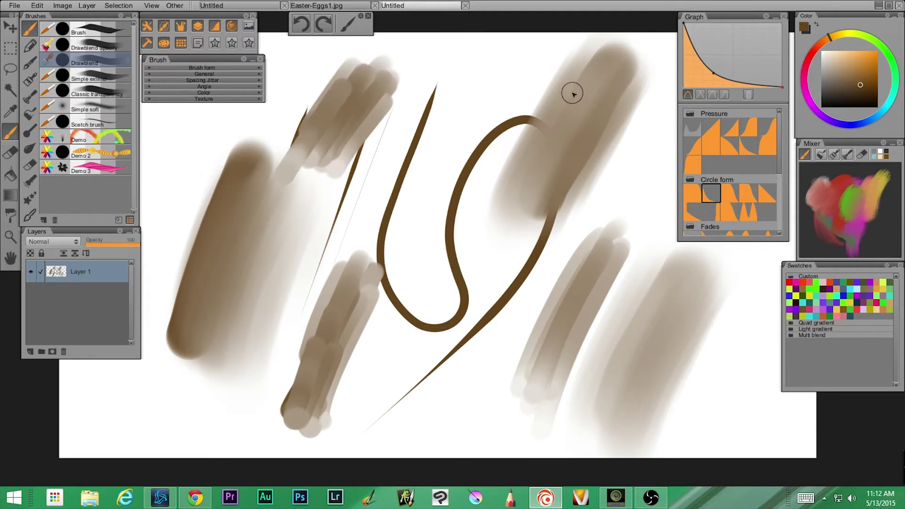
mouse_move(389, 90)
mouse_down()
mouse_move(370, 141)
mouse_move(403, 85)
mouse_move(343, 155)
mouse_move(373, 105)
mouse_move(321, 113)
mouse_up()
drag(311, 170, 324, 123)
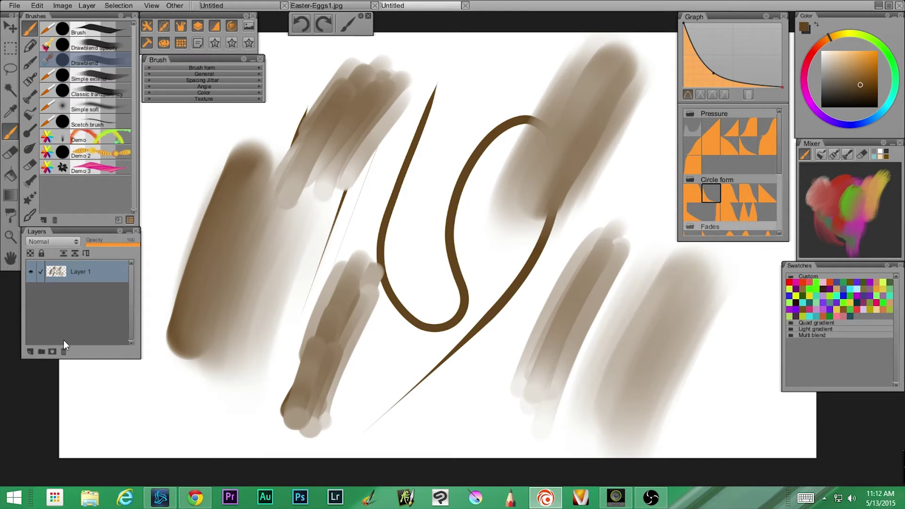
Add a new empty layer and delete Layer 1 with its test strokes.
click(31, 350)
click(76, 295)
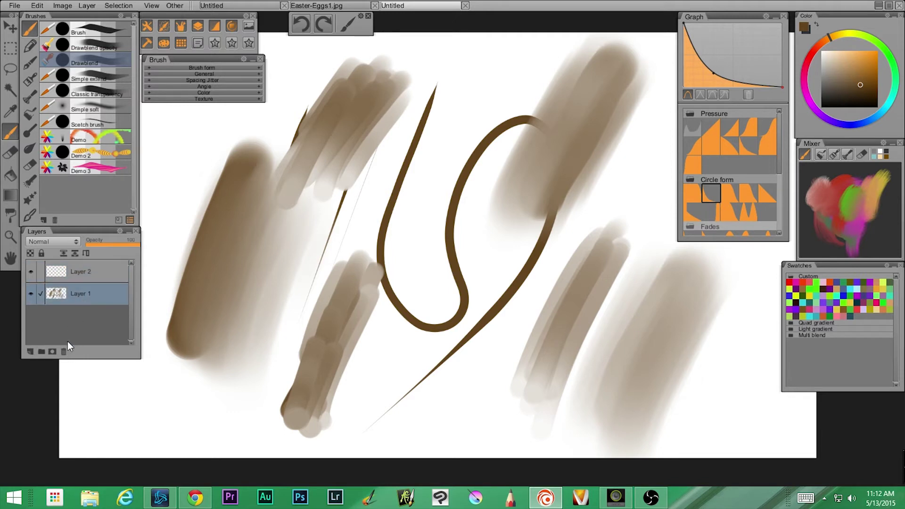
click(64, 351)
Test the Simple extend brush with a few thin lines and many wide overlapping slanted strokes across the canvas.
click(101, 77)
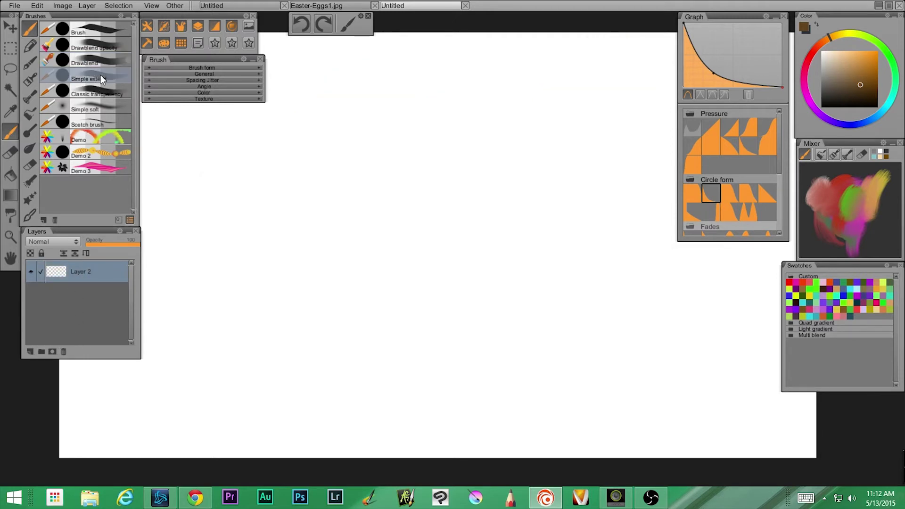
mouse_move(466, 102)
mouse_down()
mouse_move(454, 141)
mouse_move(317, 366)
mouse_up()
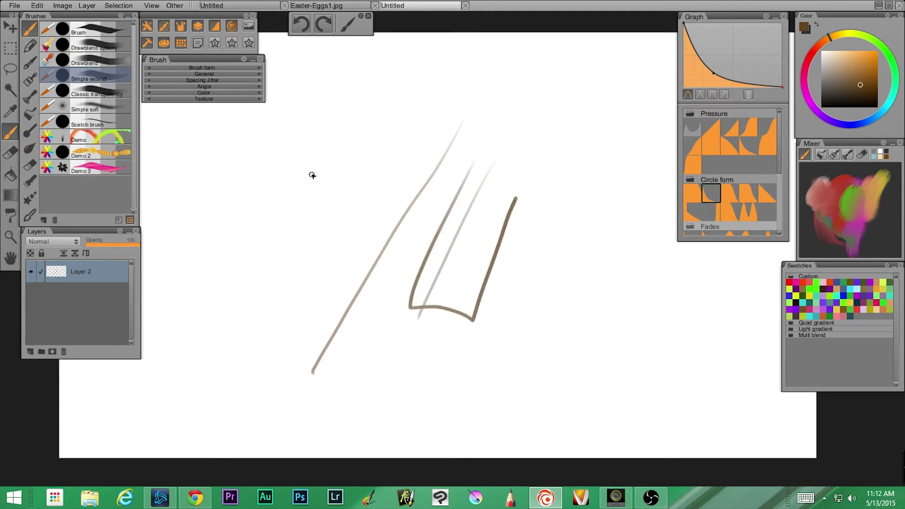
mouse_move(350, 133)
mouse_down()
mouse_move(368, 125)
mouse_move(360, 142)
mouse_move(354, 122)
mouse_move(307, 149)
mouse_move(267, 186)
mouse_move(243, 289)
mouse_move(334, 224)
mouse_move(388, 152)
mouse_move(280, 345)
mouse_up()
drag(473, 403, 592, 146)
mouse_move(490, 92)
mouse_down()
mouse_move(394, 253)
mouse_move(388, 210)
mouse_move(277, 402)
mouse_move(250, 419)
mouse_move(285, 235)
mouse_move(250, 205)
mouse_move(277, 147)
mouse_move(269, 230)
mouse_move(287, 303)
mouse_move(347, 338)
mouse_move(426, 189)
mouse_move(439, 192)
mouse_move(423, 362)
mouse_move(536, 188)
mouse_move(451, 285)
mouse_up()
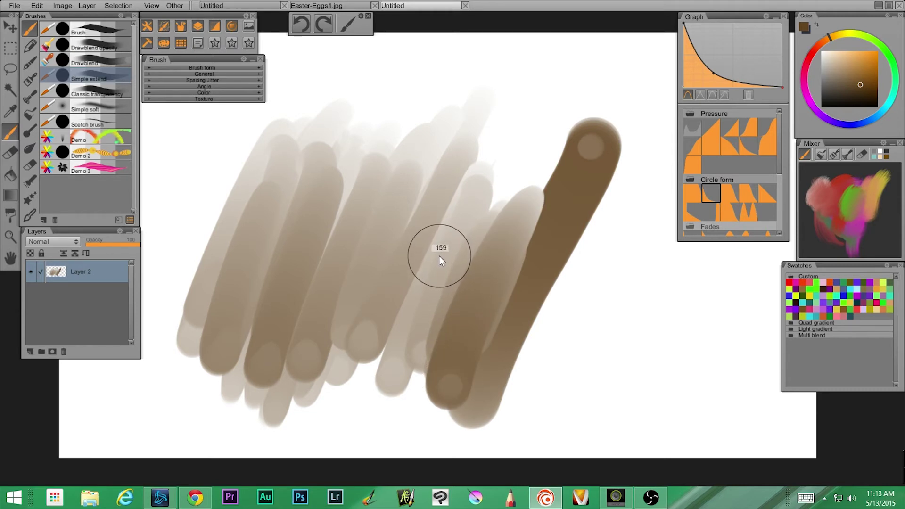
Undo the Simple extend strokes, the layer replacement, and the Drawblend and most of the Drawblend opacity strokes.
key(ctrl+z)
key(ctrl+z)
key(ctrl+z)
key(ctrl+z)
key(ctrl+z)
key(ctrl+z)
key(ctrl+z)
key(ctrl+z)
key(ctrl+z)
key(ctrl+z)
key(ctrl+z)
key(ctrl+z)
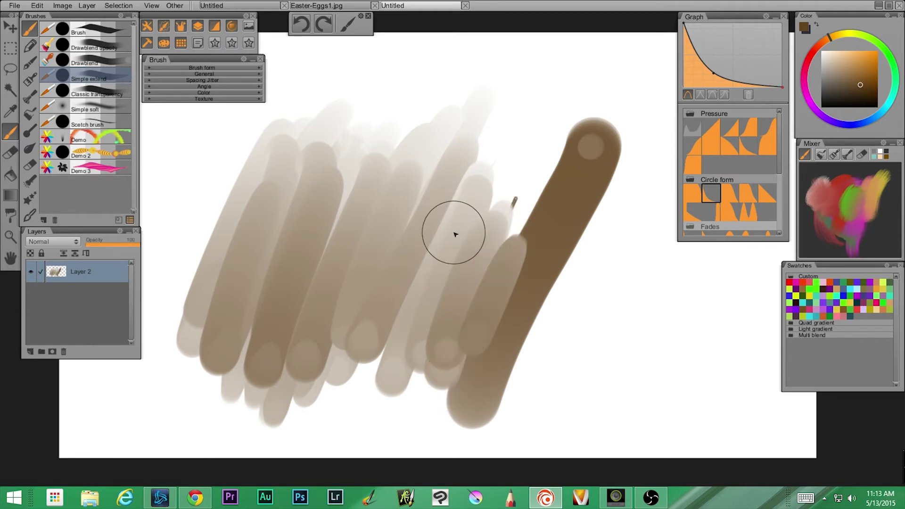
key(ctrl+z)
key(ctrl+z)
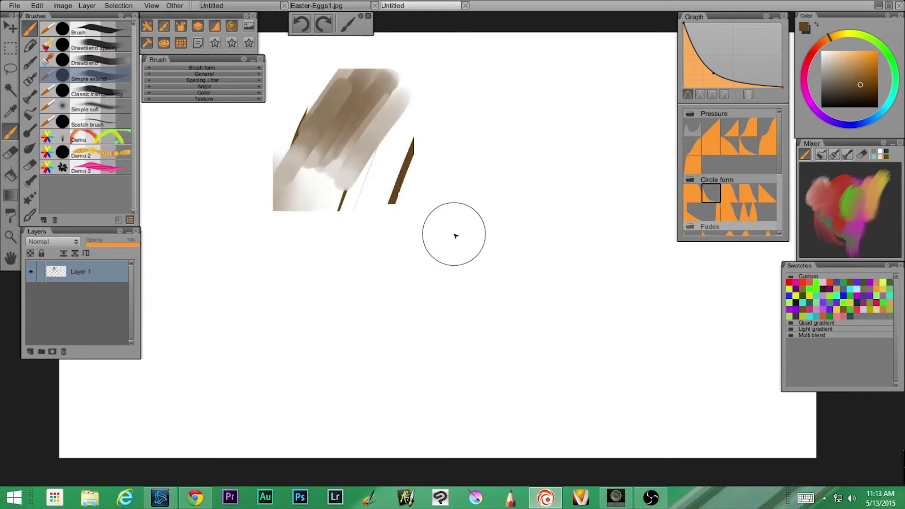
key(ctrl+z)
key(ctrl+z)
key(ctrl+z)
key(ctrl+z)
key(ctrl+z)
key(ctrl+z)
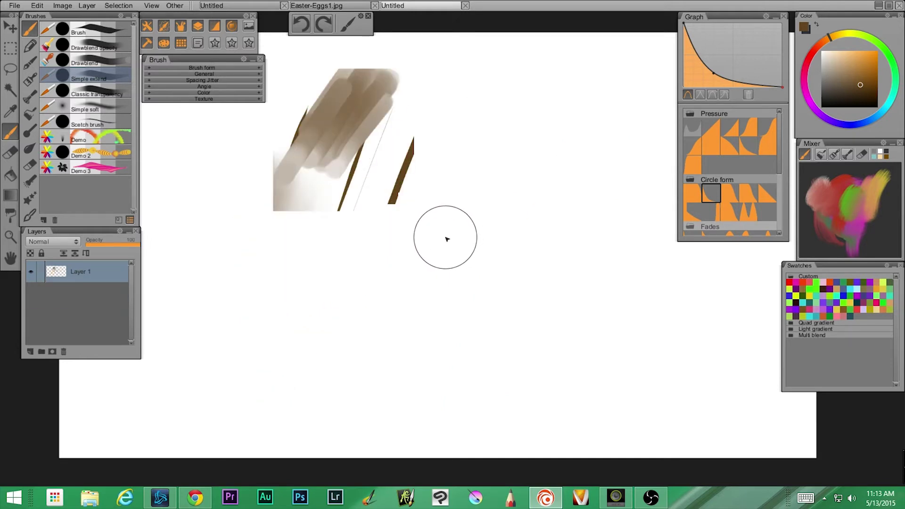
key(ctrl+z)
key(ctrl+z)
key(ctrl+z)
key(ctrl+z)
key(ctrl+z)
key(ctrl+z)
key(ctrl+z)
key(ctrl+z)
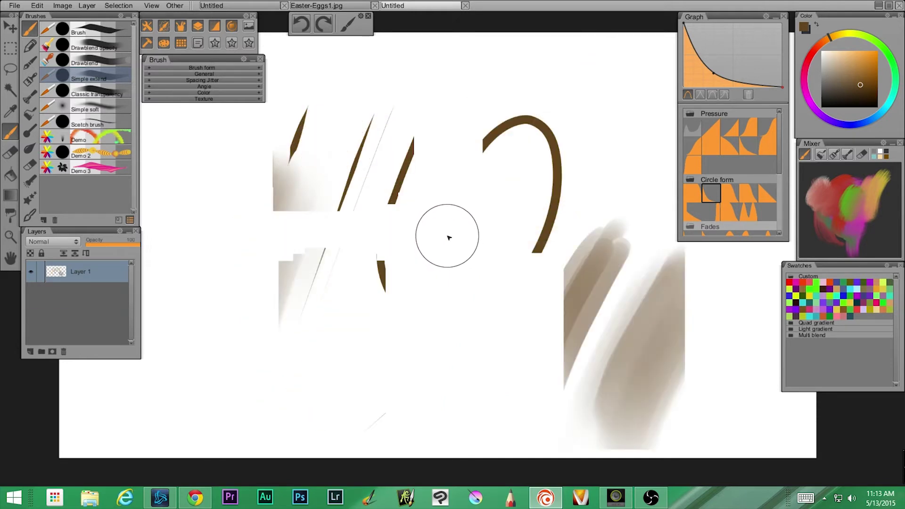
key(ctrl+z)
key(ctrl+z)
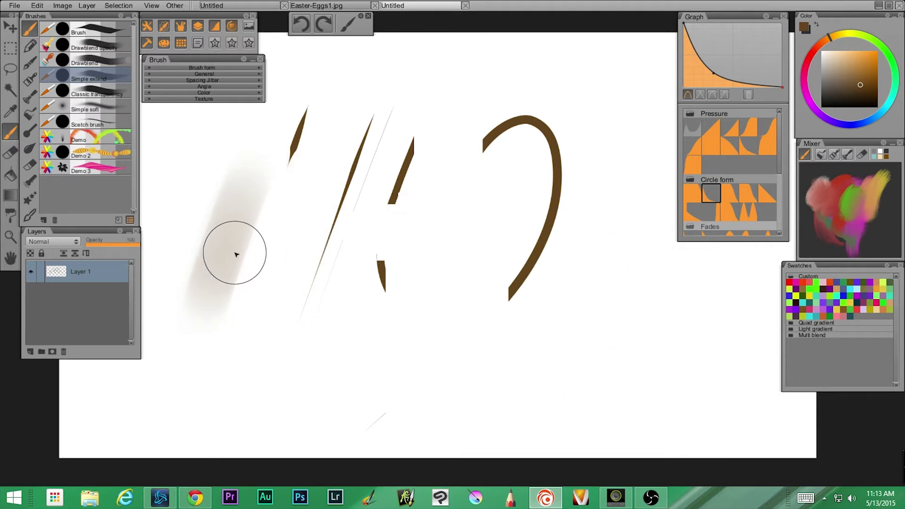
Add a fresh empty layer and delete Layer 1 with the remaining strokes.
click(30, 352)
click(82, 301)
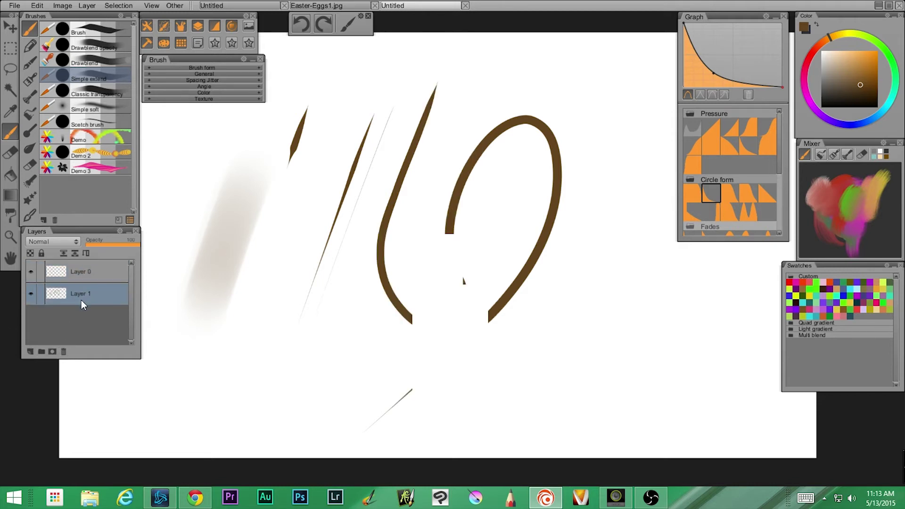
click(63, 352)
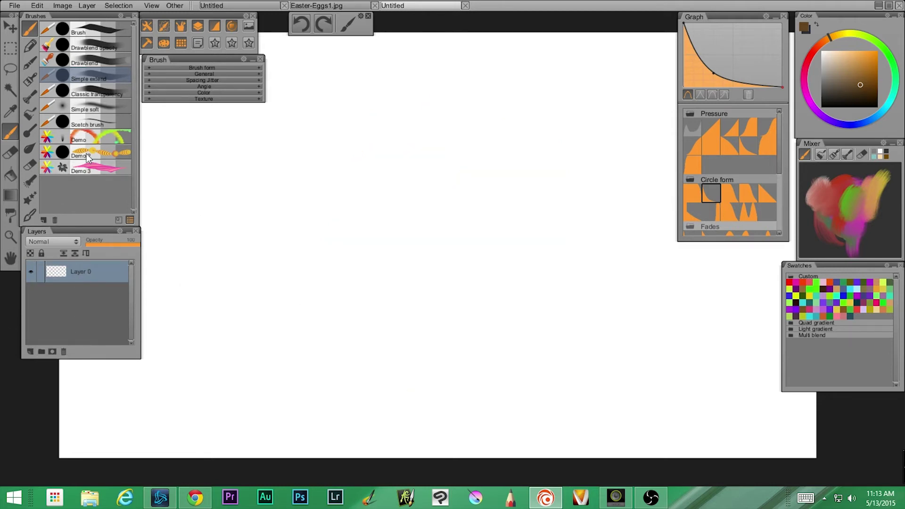
Test the Classic transparency brush with a cluster of narrow overlapping strokes and a cluster of very wide strokes beside it.
click(104, 91)
mouse_move(369, 180)
mouse_down()
mouse_move(308, 290)
mouse_move(411, 142)
mouse_move(315, 289)
mouse_move(397, 164)
mouse_move(366, 203)
mouse_move(372, 210)
mouse_move(383, 171)
mouse_move(362, 215)
mouse_move(355, 198)
mouse_move(381, 171)
mouse_move(314, 255)
mouse_move(387, 140)
mouse_move(294, 283)
mouse_move(392, 142)
mouse_move(294, 281)
mouse_move(377, 134)
mouse_move(279, 326)
mouse_move(403, 127)
mouse_move(289, 324)
mouse_move(399, 149)
mouse_move(319, 299)
mouse_move(370, 199)
mouse_move(375, 224)
mouse_move(354, 258)
mouse_move(396, 199)
mouse_move(308, 326)
mouse_move(403, 167)
mouse_move(343, 273)
mouse_move(457, 145)
mouse_move(360, 319)
mouse_move(444, 215)
mouse_up()
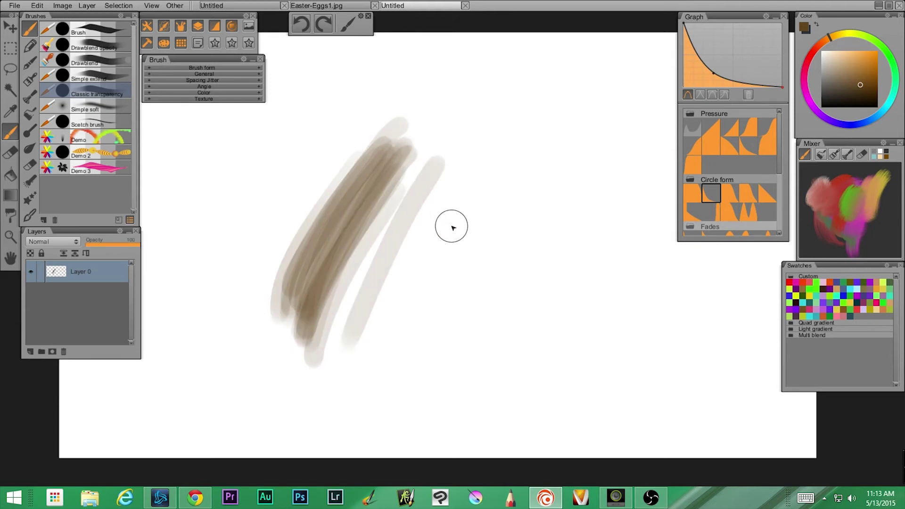
mouse_move(516, 178)
mouse_down()
mouse_move(401, 340)
mouse_move(572, 140)
mouse_move(550, 131)
mouse_move(487, 182)
mouse_move(371, 307)
mouse_up()
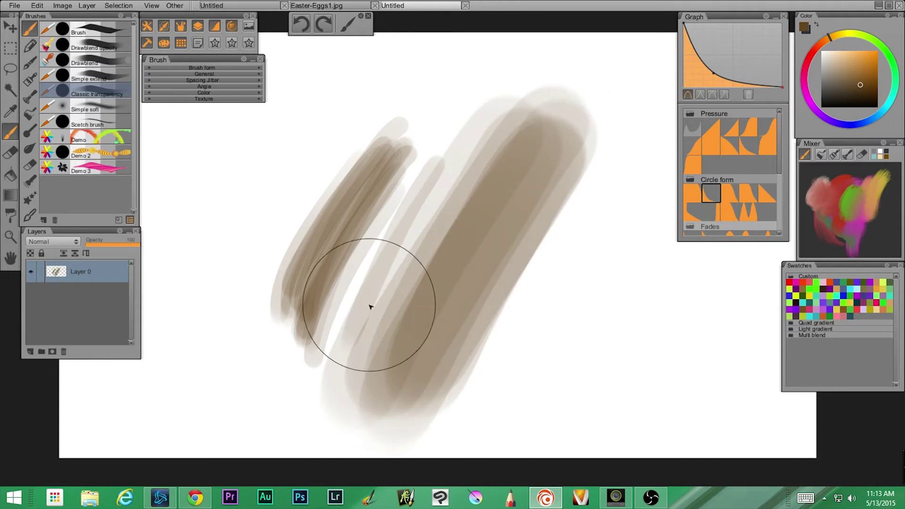
Paint wide soft overlapping strokes with the Drawblend opacity brush in the canvas's upper-left area for comparison.
click(92, 44)
mouse_move(279, 133)
mouse_down()
mouse_move(259, 192)
mouse_move(247, 188)
mouse_move(228, 231)
mouse_move(202, 316)
mouse_move(304, 195)
mouse_move(311, 121)
mouse_move(166, 256)
mouse_move(177, 267)
mouse_up()
mouse_move(236, 240)
mouse_down()
mouse_move(339, 113)
mouse_move(260, 266)
mouse_move(366, 122)
mouse_move(248, 315)
mouse_move(365, 128)
mouse_move(258, 251)
mouse_move(300, 151)
mouse_move(213, 291)
mouse_move(324, 88)
mouse_move(207, 296)
mouse_move(250, 217)
mouse_up()
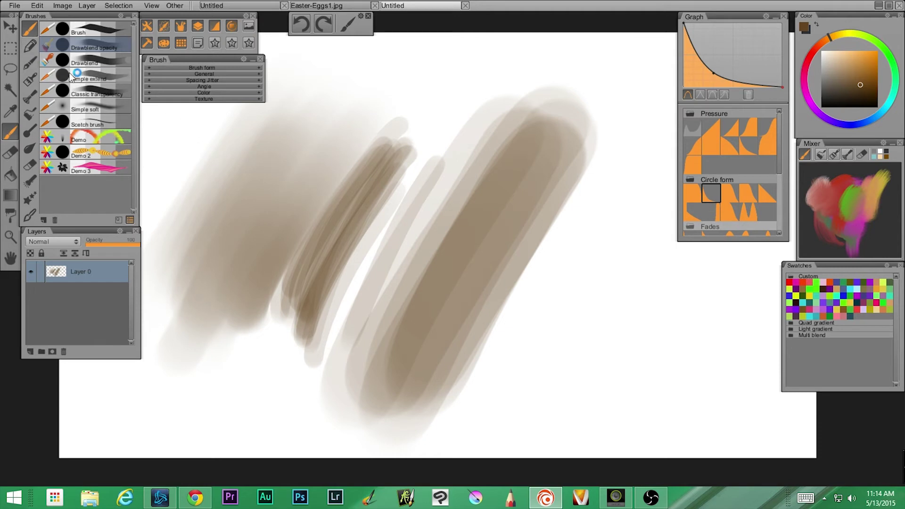
Switch back to the Classic transparency brush, reduce its size and paint overlapping slanted strokes right of the wide cluster.
click(89, 93)
key(bracketleft)
key(bracketleft)
key(bracketleft)
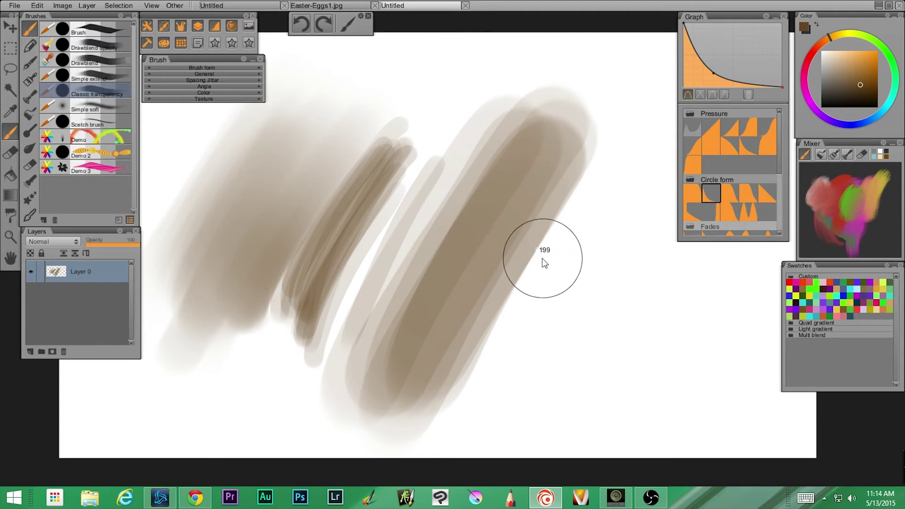
mouse_move(594, 195)
mouse_down()
mouse_move(511, 344)
mouse_move(562, 194)
mouse_move(527, 211)
mouse_up()
Test the Simple soft brush with thin strokes along the upper canvas and blurred strokes in the lower-right area.
click(98, 112)
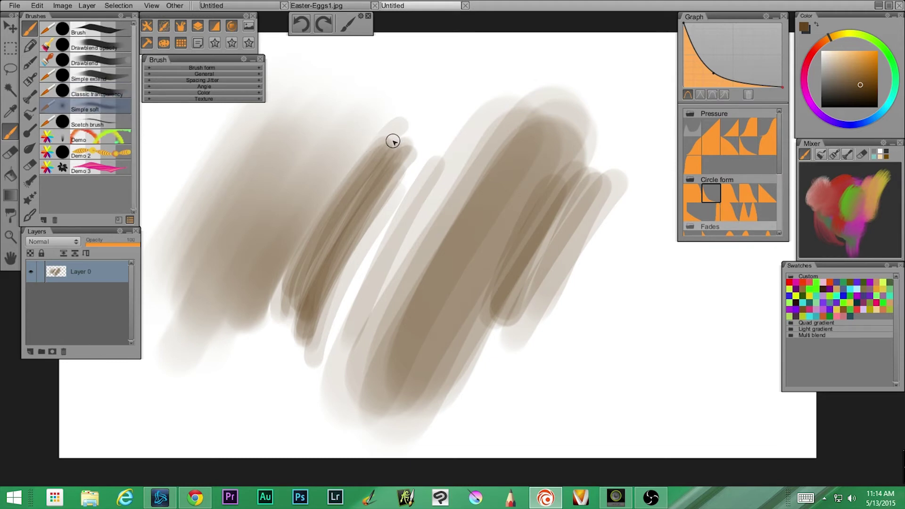
drag(477, 51, 417, 145)
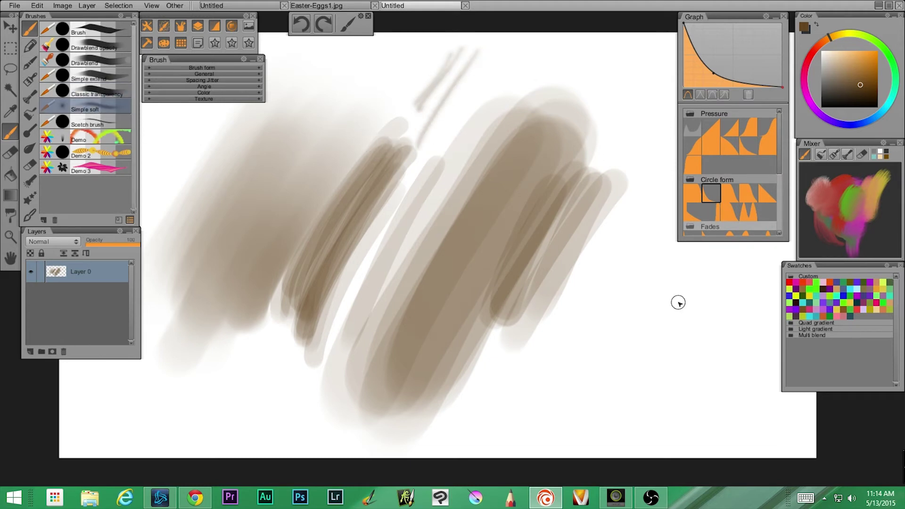
mouse_move(647, 272)
mouse_down()
mouse_move(535, 442)
mouse_move(687, 297)
mouse_move(703, 266)
mouse_move(699, 312)
mouse_move(616, 430)
mouse_move(755, 268)
mouse_move(652, 419)
mouse_move(711, 287)
mouse_move(610, 366)
mouse_move(641, 309)
mouse_move(567, 429)
mouse_move(638, 264)
mouse_move(627, 265)
mouse_move(643, 293)
mouse_move(613, 363)
mouse_up()
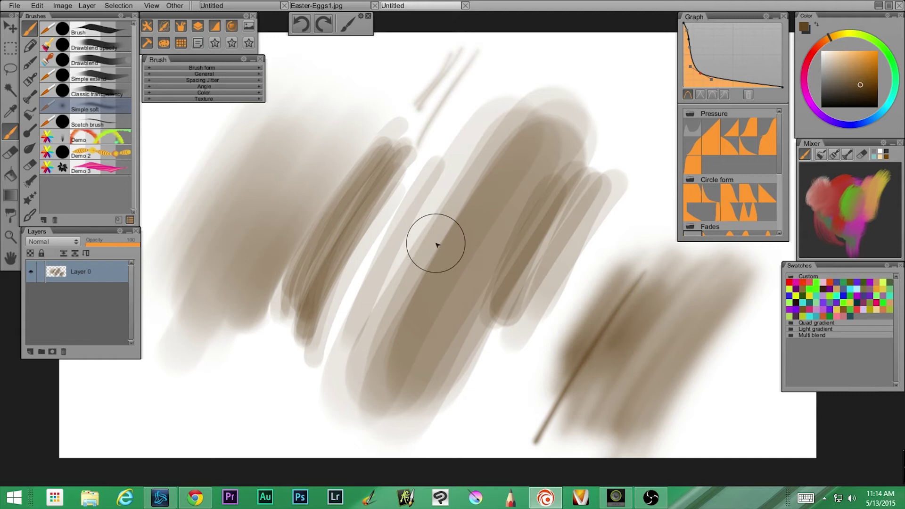
Select the Scetch brush preset, add a new empty layer and delete Layer 0 with its test strokes.
click(87, 124)
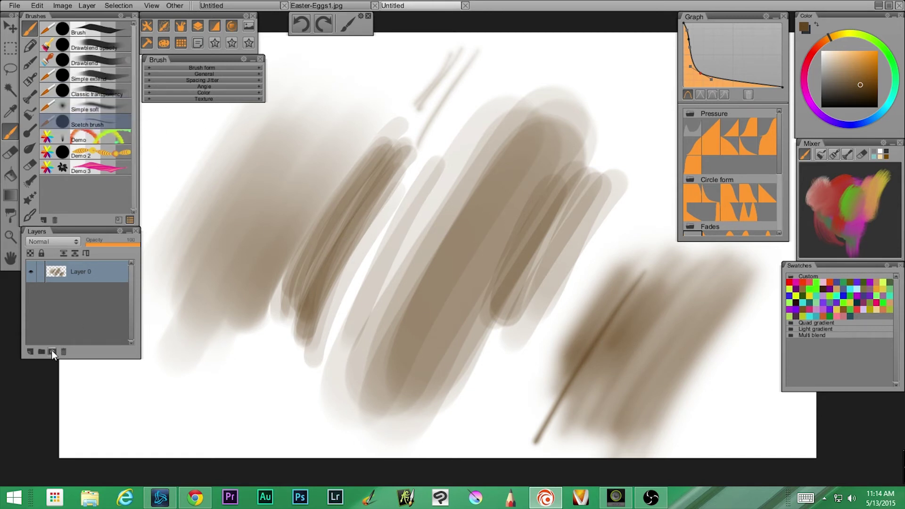
click(29, 352)
click(93, 296)
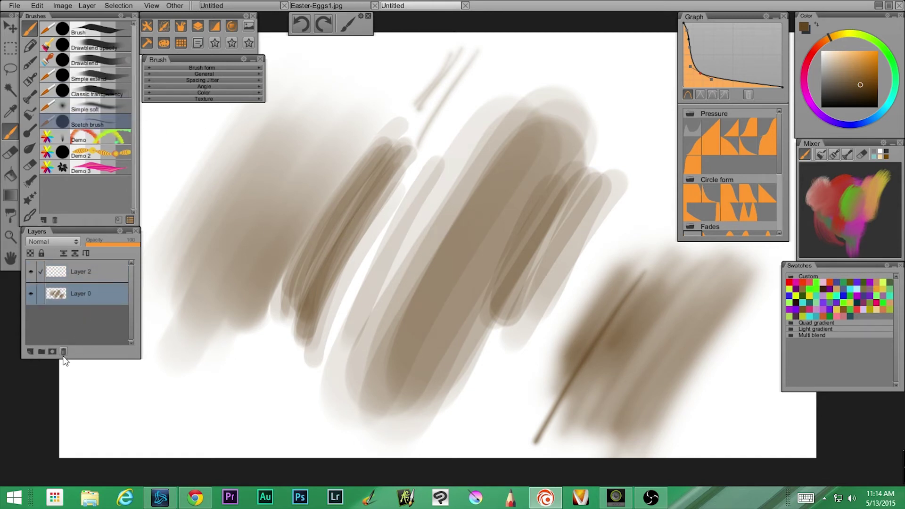
click(63, 351)
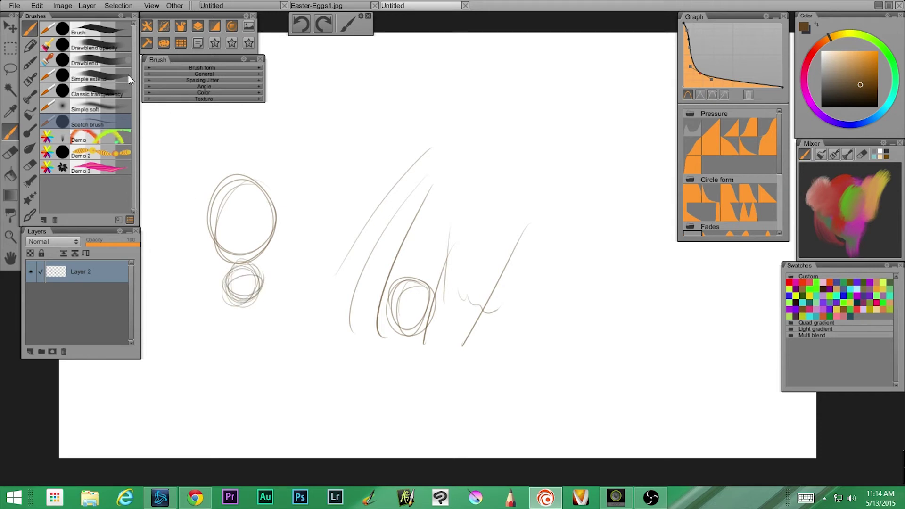
Paint wide overlapping brown strokes with an enlarged Scetch brush and undo the Scetch brush test strokes.
mouse_move(362, 175)
mouse_down()
mouse_move(363, 157)
mouse_move(424, 129)
mouse_move(343, 269)
mouse_move(430, 169)
mouse_move(481, 127)
mouse_move(443, 225)
mouse_move(431, 317)
mouse_move(577, 139)
mouse_move(568, 251)
mouse_up()
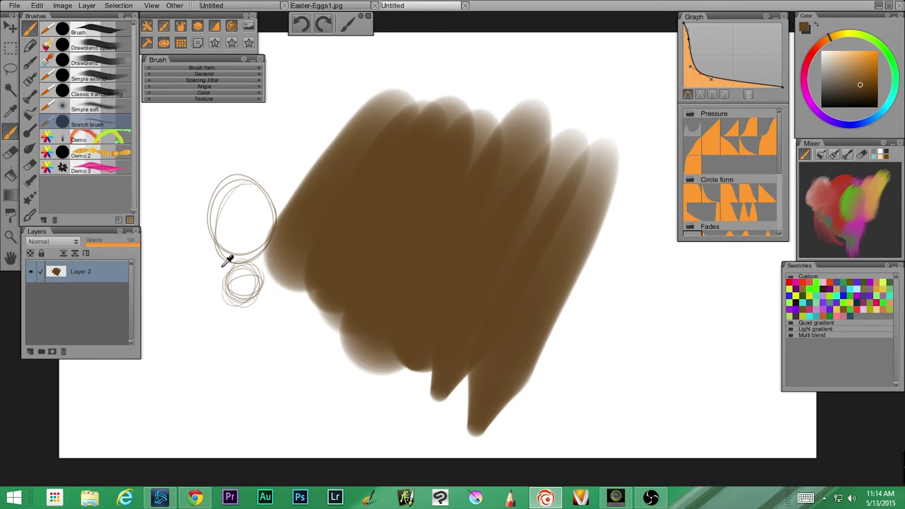
key(bracketright)
key(ctrl+z)
key(ctrl+z)
key(ctrl+z)
key(ctrl+z)
key(ctrl+z)
key(ctrl+z)
key(ctrl+z)
key(ctrl+z)
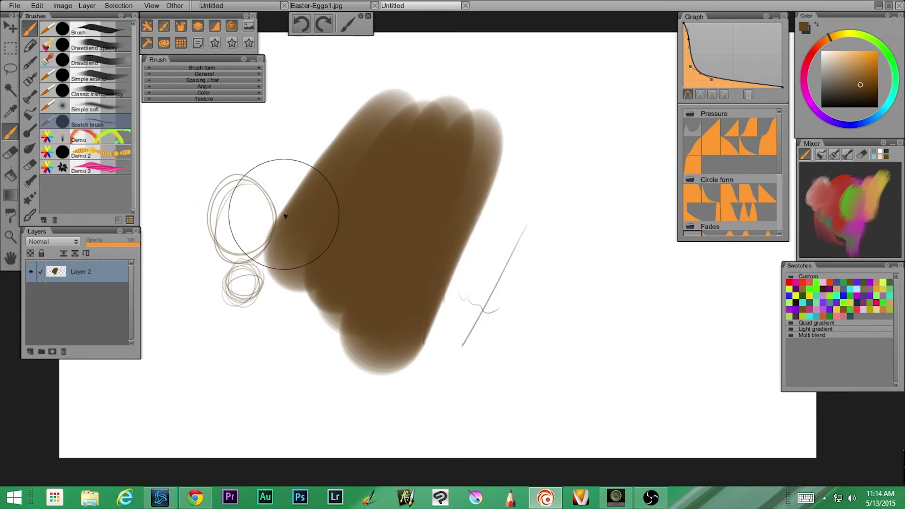
key(ctrl+z)
key(ctrl+z)
key(ctrl+z)
key(ctrl+z)
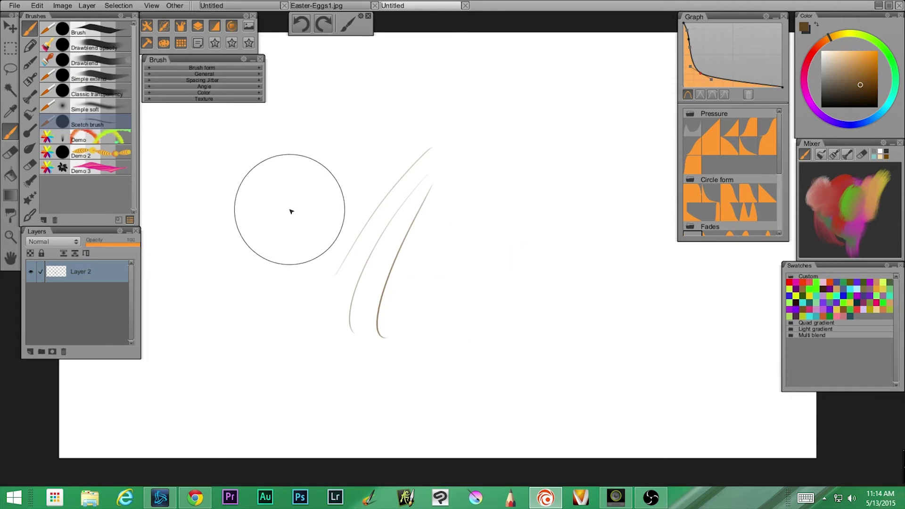
Test the Demo preset with looping rainbow strokes across the canvas and clear the layer.
click(101, 135)
mouse_move(242, 359)
mouse_down()
mouse_move(312, 248)
mouse_move(444, 154)
mouse_move(513, 127)
mouse_up()
mouse_move(343, 404)
mouse_down()
mouse_move(378, 352)
mouse_move(534, 249)
mouse_move(653, 131)
mouse_move(540, 226)
mouse_move(389, 380)
mouse_move(312, 392)
mouse_move(340, 253)
mouse_move(430, 190)
mouse_move(293, 265)
mouse_up()
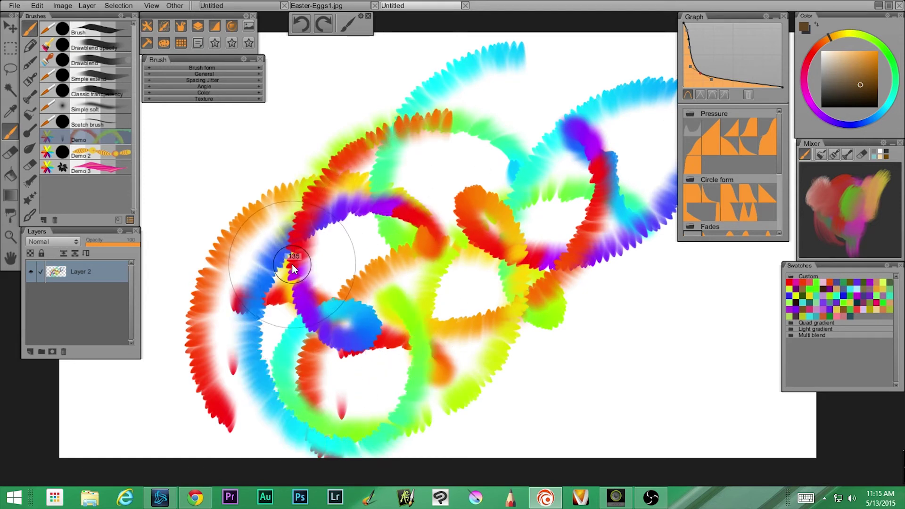
key(Delete)
Test the Demo 2 preset with a stroke on the empty canvas and undo it.
click(95, 153)
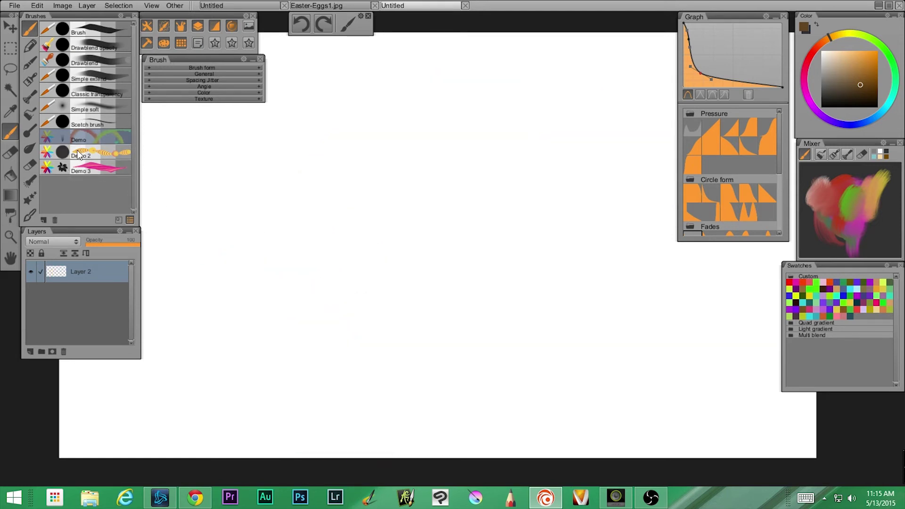
mouse_move(187, 399)
mouse_down()
mouse_move(367, 211)
mouse_move(418, 172)
mouse_move(496, 142)
mouse_move(527, 203)
mouse_move(335, 361)
mouse_up()
key(ctrl+z)
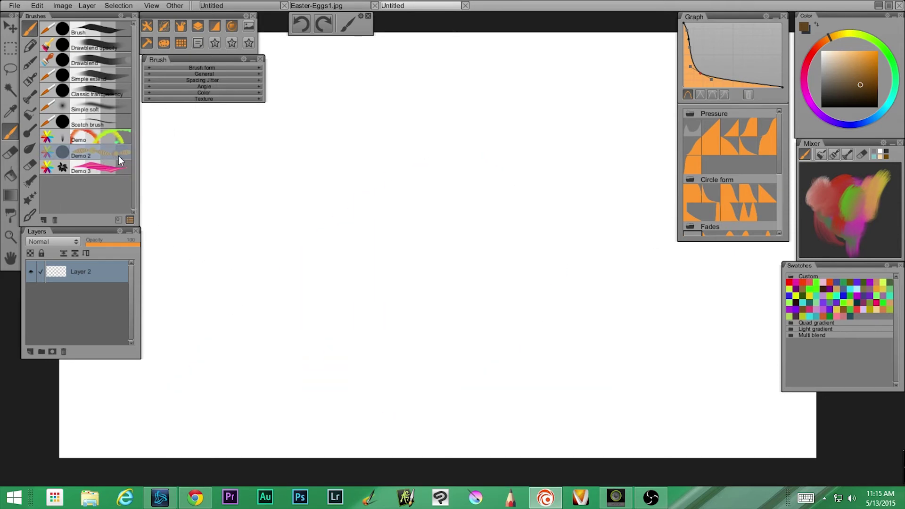
Expand the Brush form, General, Spacing Jitter, Angle and Color sections of the brush settings.
click(200, 68)
click(193, 170)
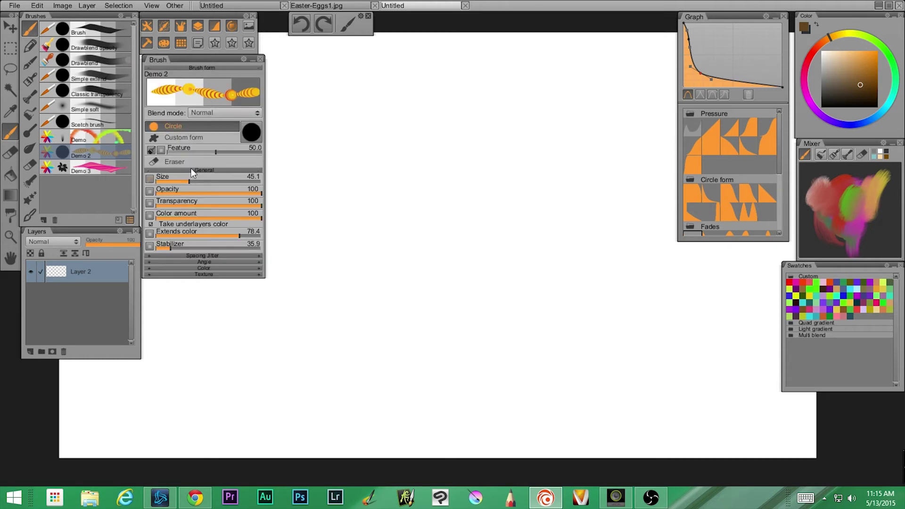
click(192, 256)
click(194, 313)
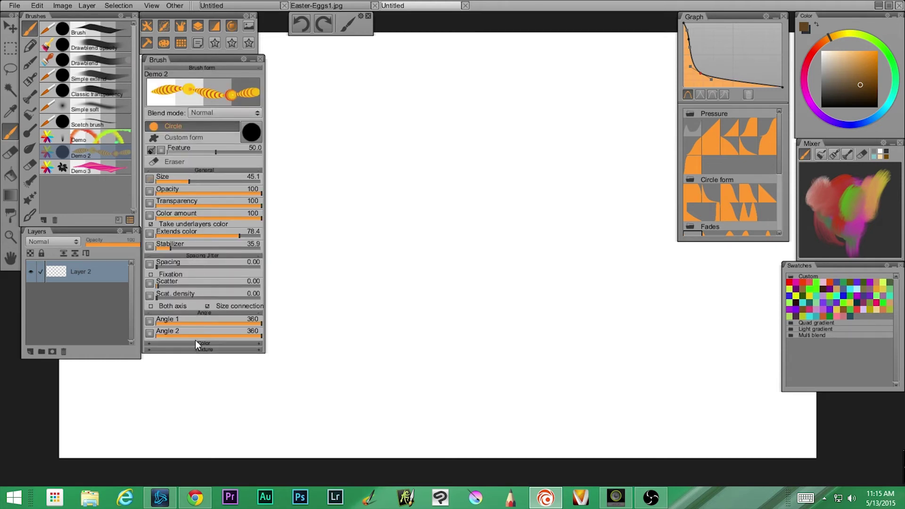
click(197, 344)
Test the Demo 3 preset with long winding pink strokes and undo them.
click(73, 172)
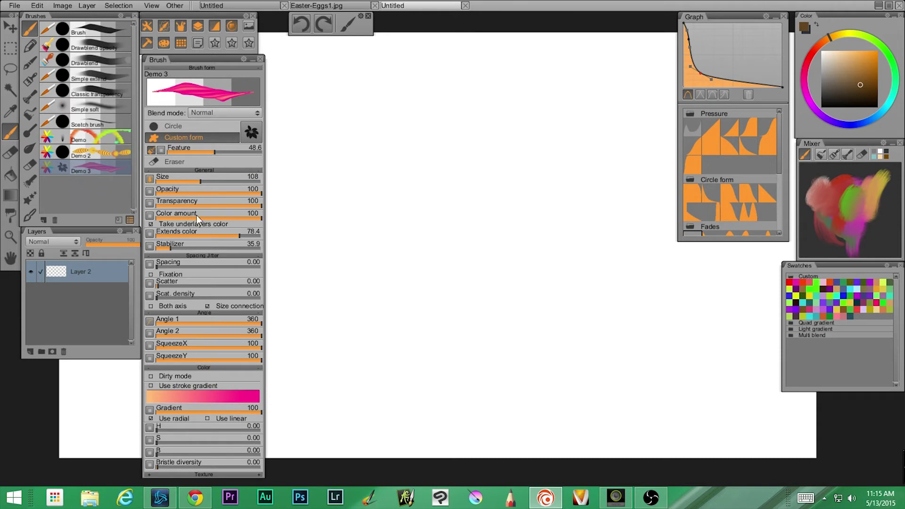
mouse_move(306, 405)
mouse_down()
mouse_move(432, 172)
mouse_move(512, 112)
mouse_move(548, 140)
mouse_move(547, 196)
mouse_move(496, 250)
mouse_move(447, 337)
mouse_move(534, 399)
mouse_move(672, 283)
mouse_move(588, 231)
mouse_move(625, 83)
mouse_move(502, 50)
mouse_move(322, 244)
mouse_up()
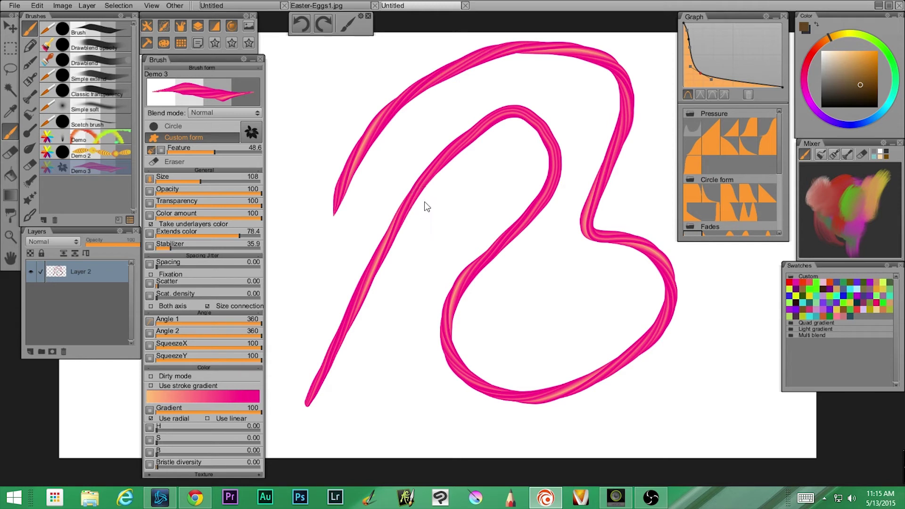
key(ctrl+z)
mouse_move(456, 74)
mouse_down()
mouse_move(399, 147)
mouse_move(342, 309)
mouse_move(515, 304)
mouse_move(614, 196)
mouse_move(557, 403)
mouse_move(530, 441)
mouse_up()
key(ctrl+z)
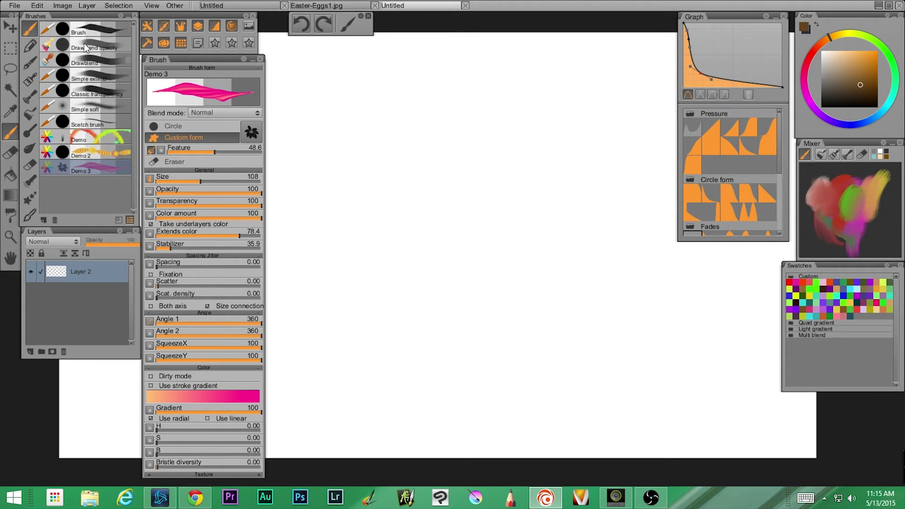
Switch to the calligraphy and ink brush category, write a name with the Caligraphy simple preset and undo it.
click(31, 48)
click(30, 56)
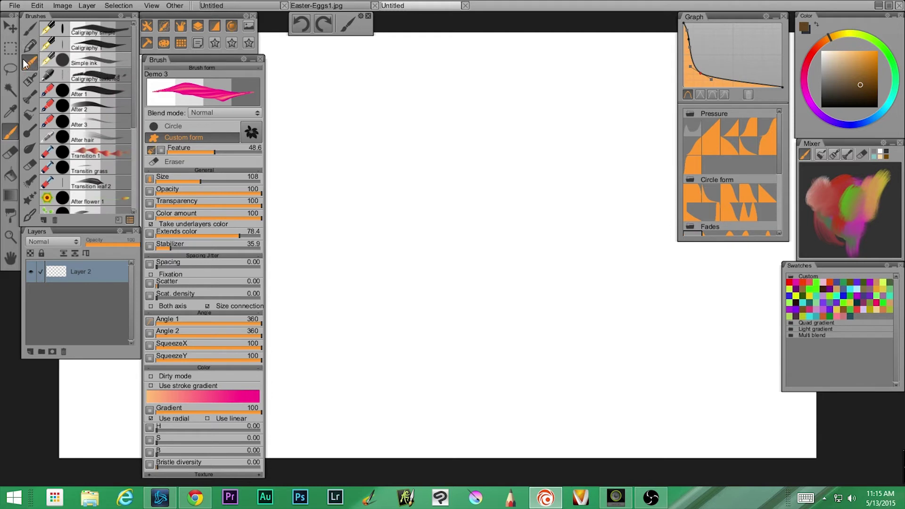
click(103, 30)
mouse_move(419, 189)
mouse_down()
mouse_move(385, 265)
mouse_move(364, 225)
mouse_move(396, 198)
mouse_move(392, 190)
mouse_move(482, 148)
mouse_up()
mouse_move(414, 253)
mouse_down()
mouse_move(440, 212)
mouse_move(511, 215)
mouse_move(542, 232)
mouse_move(625, 189)
mouse_up()
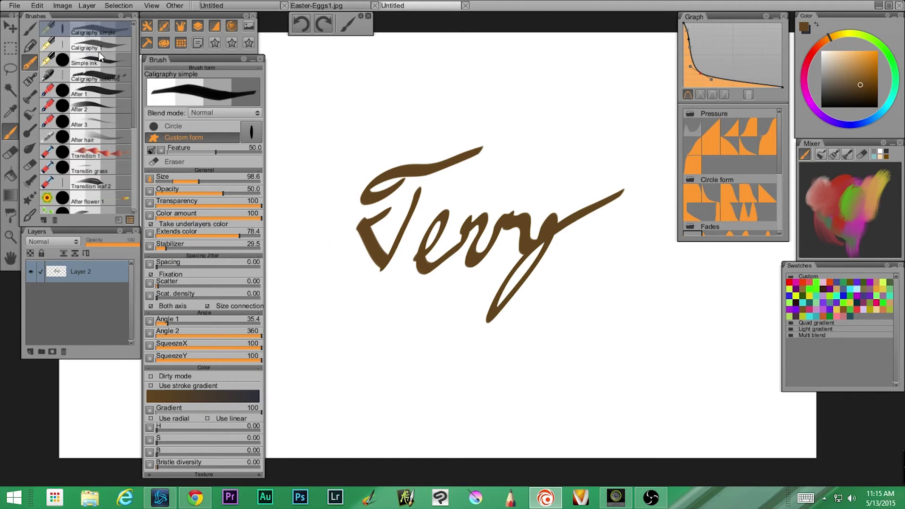
key(ctrl+z)
key(ctrl+z)
key(ctrl+z)
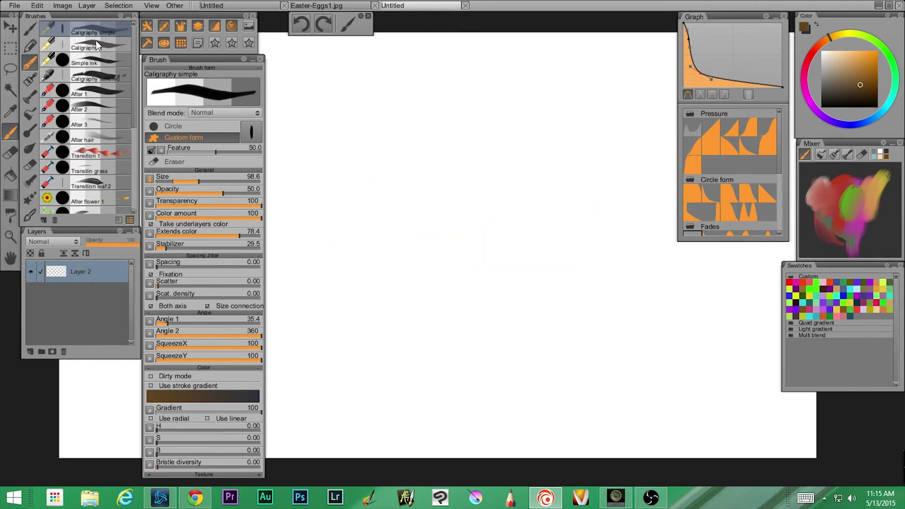
Write sample lettering with the Caligraphy 1 preset in the middle of the canvas and undo it.
click(95, 41)
mouse_move(414, 155)
mouse_down()
mouse_move(384, 227)
mouse_move(366, 199)
mouse_move(385, 188)
mouse_up()
mouse_move(395, 156)
mouse_down()
mouse_move(351, 176)
mouse_move(500, 131)
mouse_up()
mouse_move(409, 239)
mouse_down()
mouse_move(438, 202)
mouse_move(449, 223)
mouse_move(470, 204)
mouse_move(468, 233)
mouse_move(501, 201)
mouse_move(504, 215)
mouse_move(523, 208)
mouse_move(486, 296)
mouse_up()
drag(502, 253, 587, 181)
key(ctrl+z)
key(ctrl+z)
key(ctrl+z)
Draw a brown peak with the Simple ink preset, darken the color to near black and draw a second peak.
click(107, 61)
mouse_move(351, 274)
mouse_down()
mouse_move(426, 153)
mouse_move(465, 268)
mouse_up()
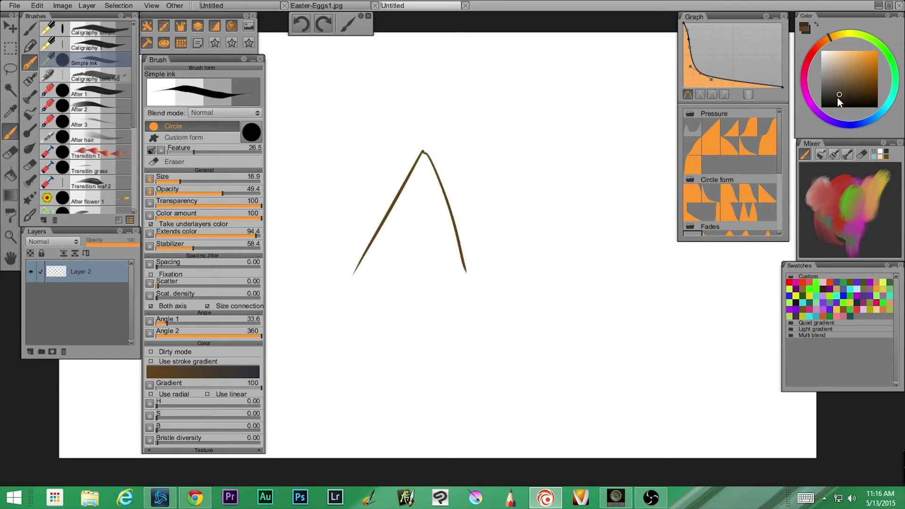
drag(843, 91, 835, 101)
mouse_move(446, 321)
mouse_down()
mouse_move(519, 223)
mouse_move(549, 346)
mouse_up()
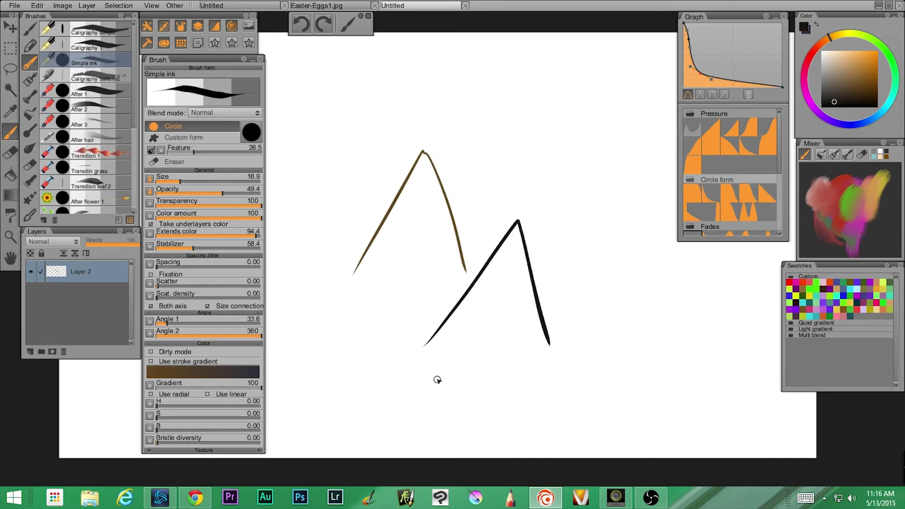
Draw tapered black Simple ink lines below and beside the brown peak.
drag(381, 261, 400, 230)
drag(347, 353, 412, 236)
mouse_move(356, 353)
mouse_down()
mouse_move(434, 224)
mouse_move(431, 352)
mouse_up()
drag(430, 234, 438, 377)
drag(359, 352, 452, 384)
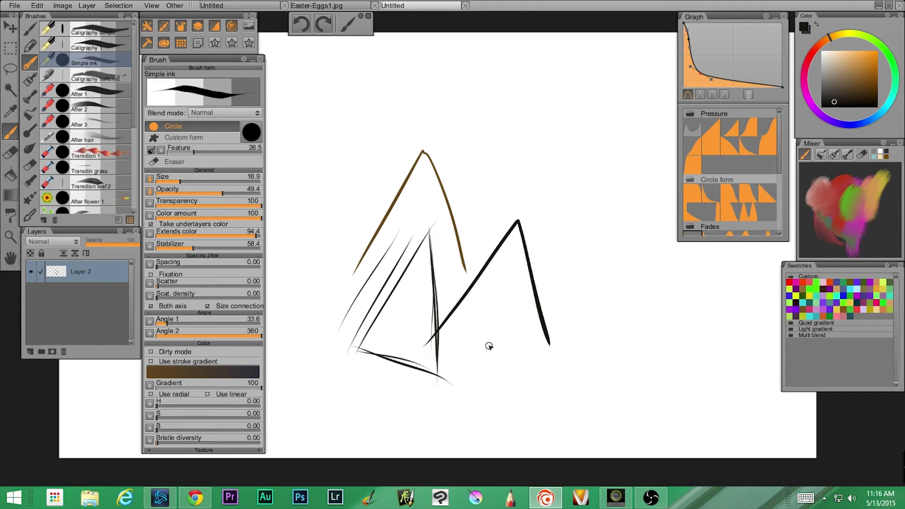
mouse_move(385, 81)
mouse_down()
mouse_move(304, 270)
mouse_move(333, 279)
mouse_up()
drag(407, 119, 355, 294)
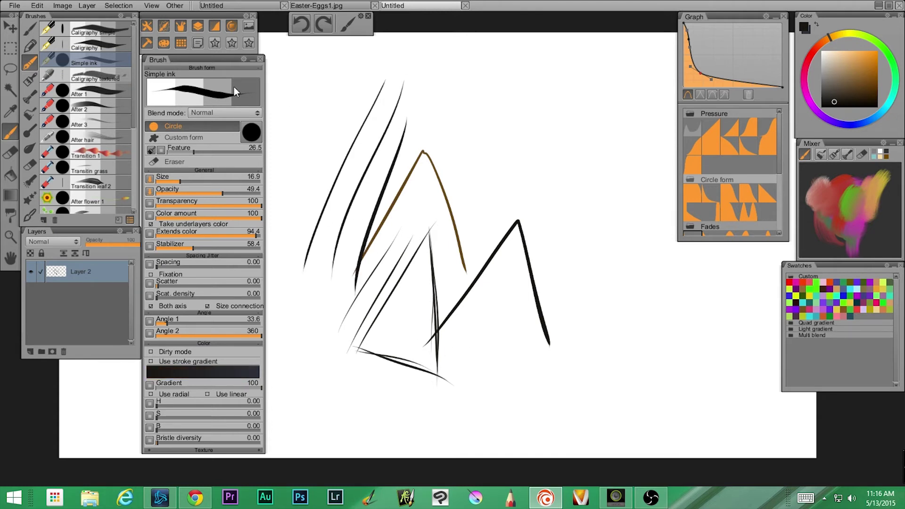
Write a name with the Caligraphy textured preset above the two peaks.
click(99, 78)
mouse_move(507, 89)
mouse_down()
mouse_move(496, 155)
mouse_move(466, 173)
mouse_move(445, 144)
mouse_up()
drag(472, 103, 589, 53)
mouse_move(509, 165)
mouse_down()
mouse_move(533, 136)
mouse_move(542, 153)
mouse_move(579, 146)
mouse_move(559, 222)
mouse_move(654, 121)
mouse_up()
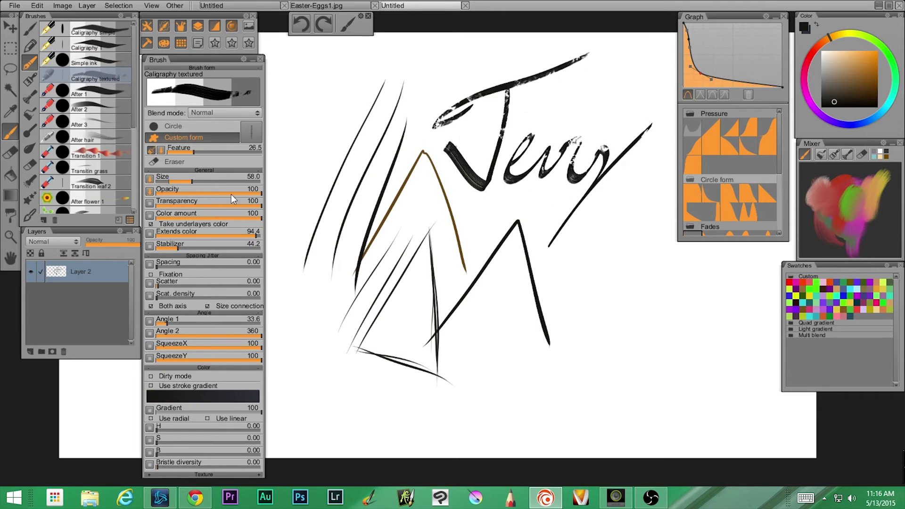
Undo the textured lettering and all Simple ink strokes to empty the canvas.
key(ctrl+z)
key(ctrl+z)
key(ctrl+z)
key(ctrl+z)
key(ctrl+z)
key(ctrl+z)
key(ctrl+z)
key(ctrl+z)
key(ctrl+z)
key(ctrl+z)
key(ctrl+z)
key(ctrl+z)
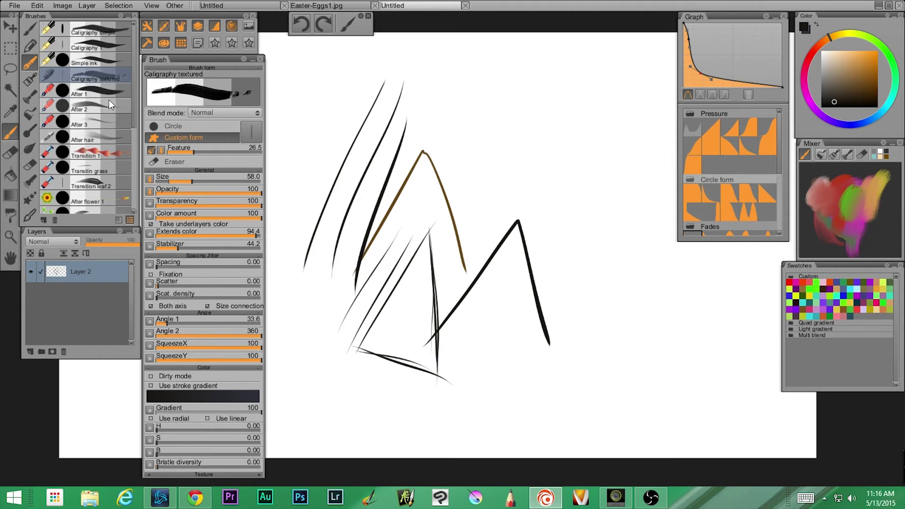
key(ctrl+z)
key(ctrl+z)
key(ctrl+z)
key(ctrl+z)
key(ctrl+z)
key(ctrl+z)
key(ctrl+z)
key(ctrl+z)
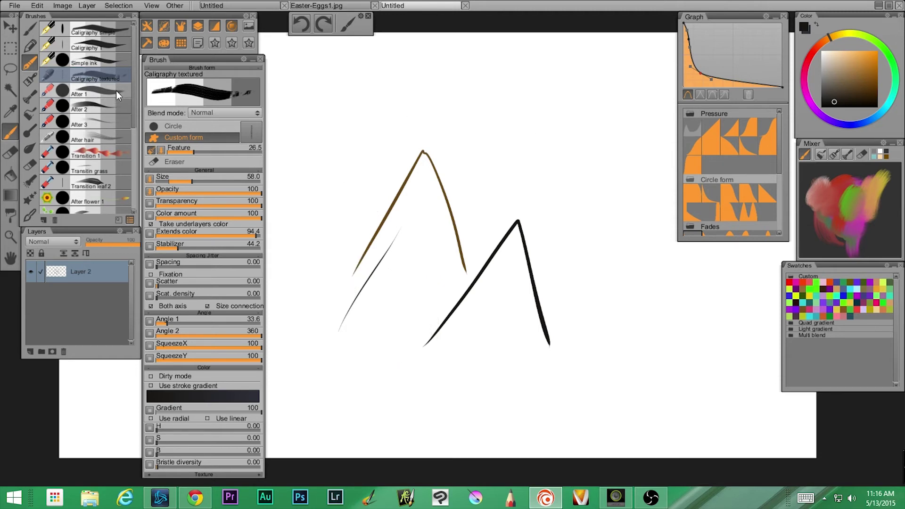
Paint six slanted tapered black strokes across the canvas with the After 1 preset.
click(103, 85)
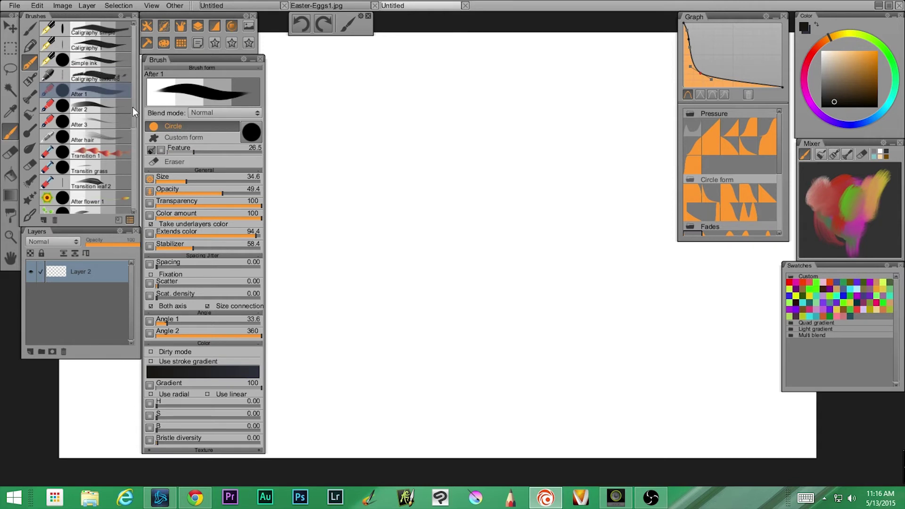
drag(330, 240, 422, 96)
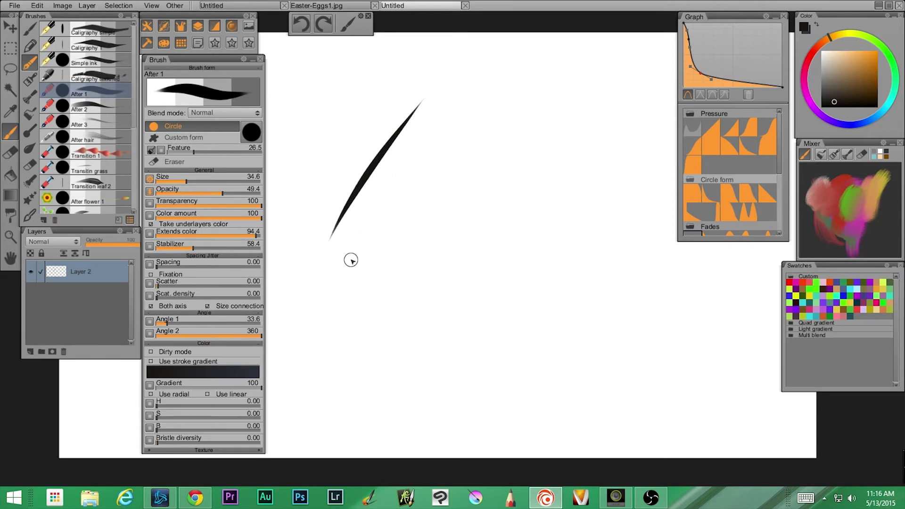
drag(341, 329, 443, 176)
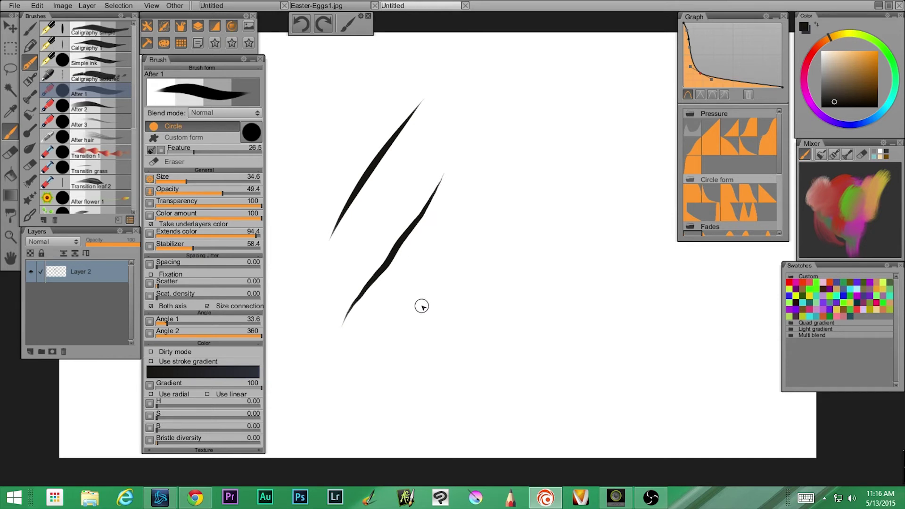
drag(382, 336, 512, 158)
drag(427, 342, 584, 145)
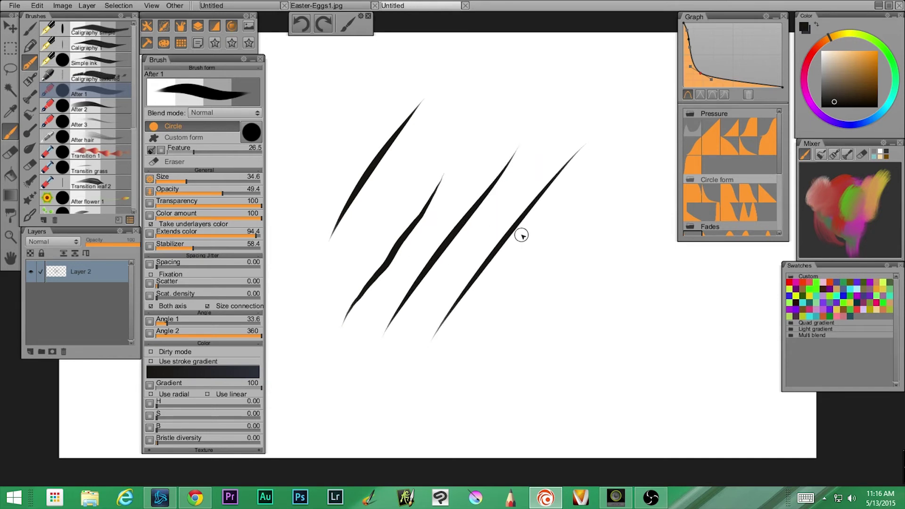
drag(464, 339, 582, 172)
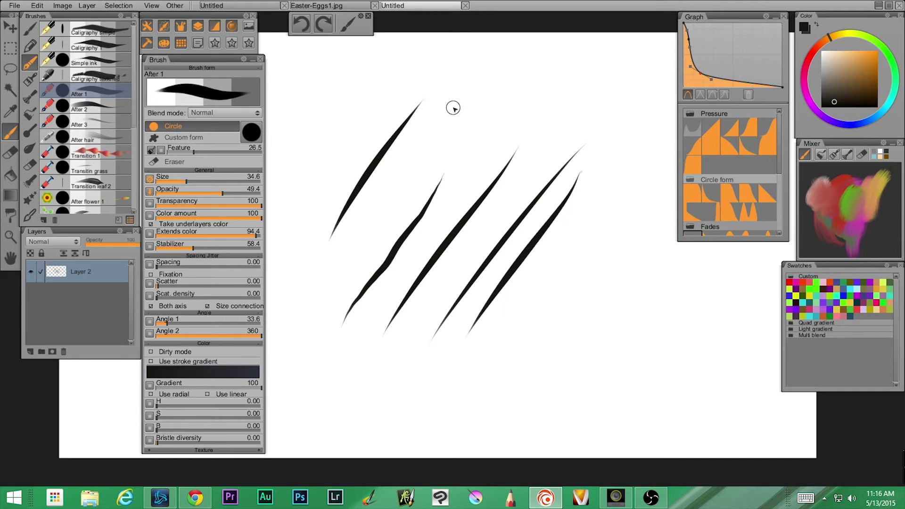
drag(428, 138, 348, 233)
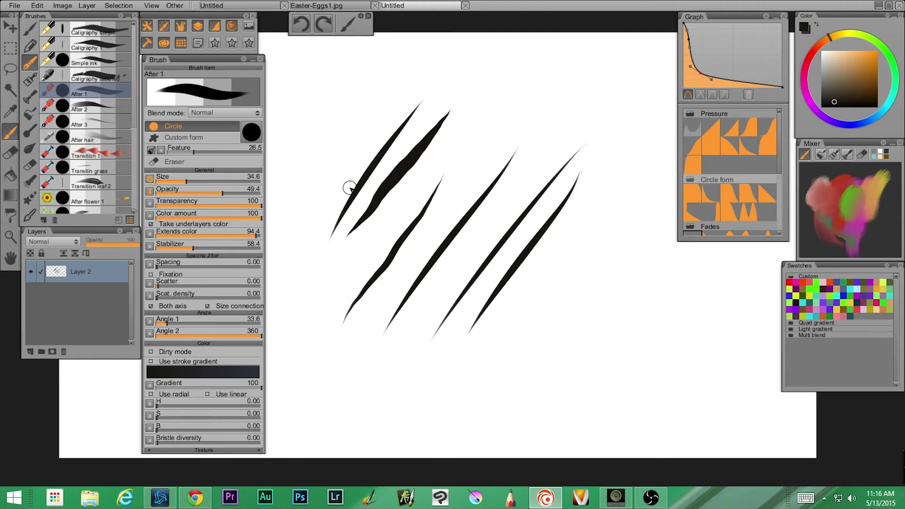
Paint three slanted fading strokes and a large loop with the After 2 preset beside the After 1 strokes.
click(95, 107)
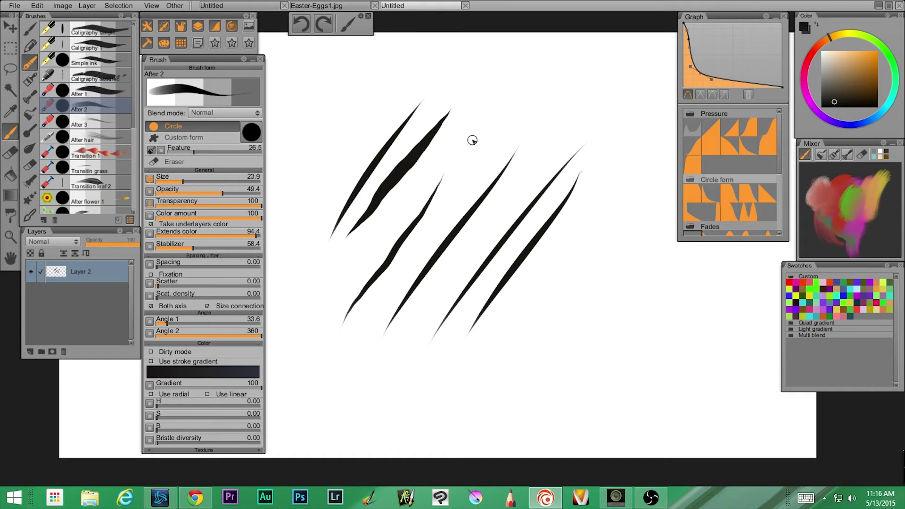
mouse_move(599, 70)
mouse_down()
mouse_move(533, 160)
mouse_move(544, 166)
mouse_up()
drag(647, 166, 552, 351)
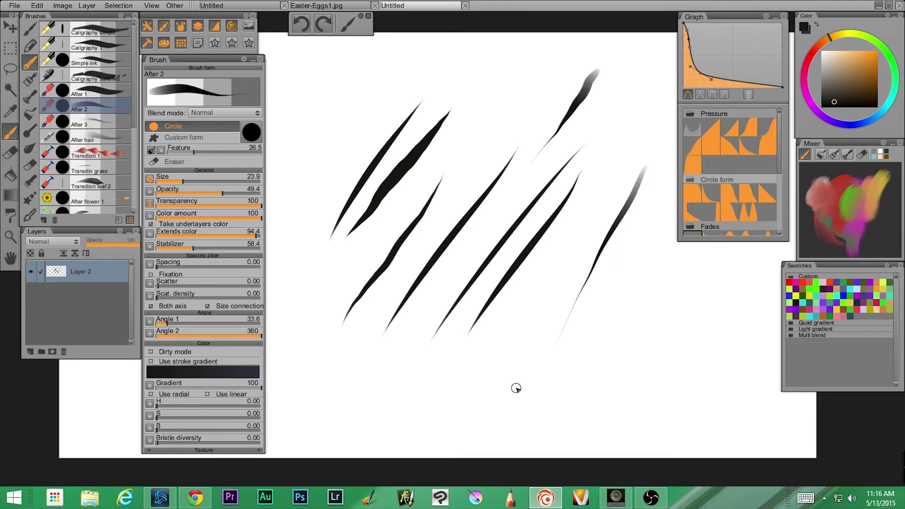
drag(486, 401, 583, 245)
mouse_move(511, 322)
mouse_down()
mouse_move(580, 342)
mouse_move(606, 364)
mouse_move(622, 395)
mouse_move(611, 412)
mouse_move(562, 418)
mouse_move(534, 403)
mouse_move(518, 376)
mouse_move(514, 320)
mouse_up()
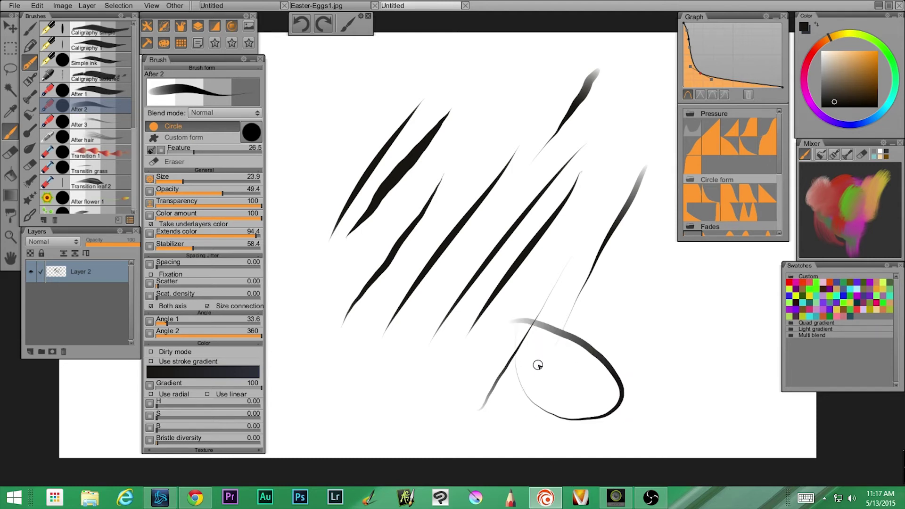
Test the After 3 preset with a loop at the lower left and two slanted strokes at the upper left.
click(97, 119)
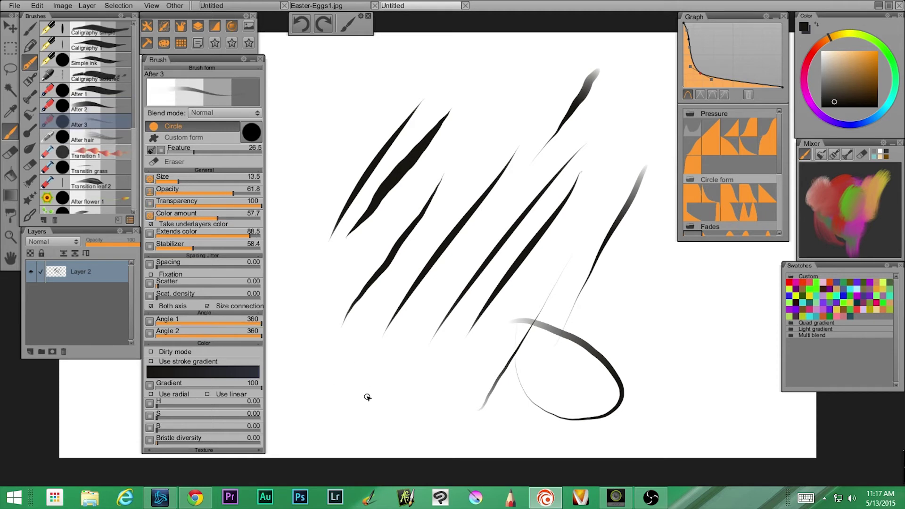
mouse_move(350, 404)
mouse_down()
mouse_move(341, 347)
mouse_move(381, 355)
mouse_move(398, 396)
mouse_up()
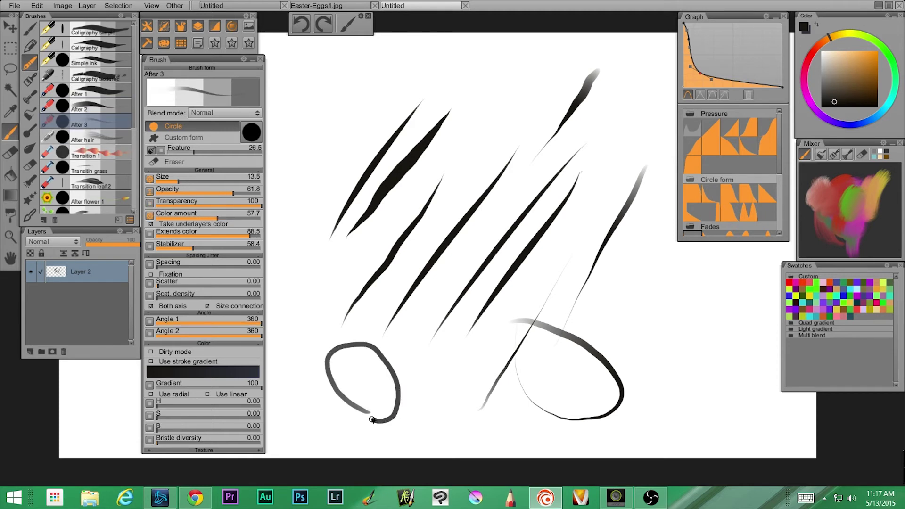
drag(436, 416, 438, 421)
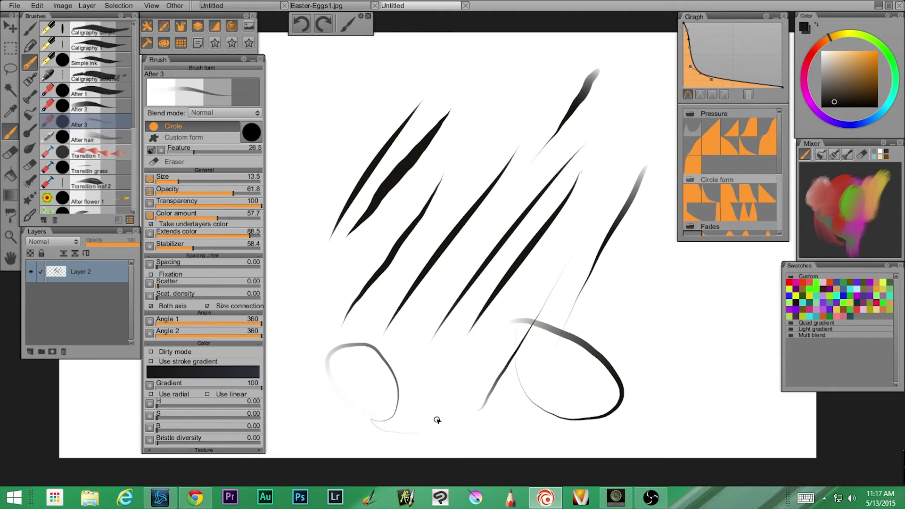
drag(387, 72, 327, 192)
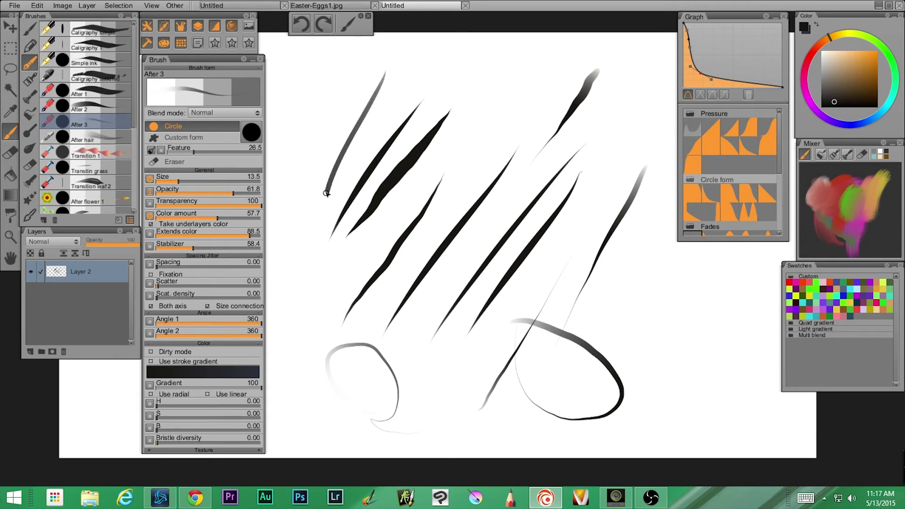
drag(403, 84, 334, 201)
Paint a tuft of fine hair strokes at the upper middle of the canvas with the After hair preset.
click(117, 138)
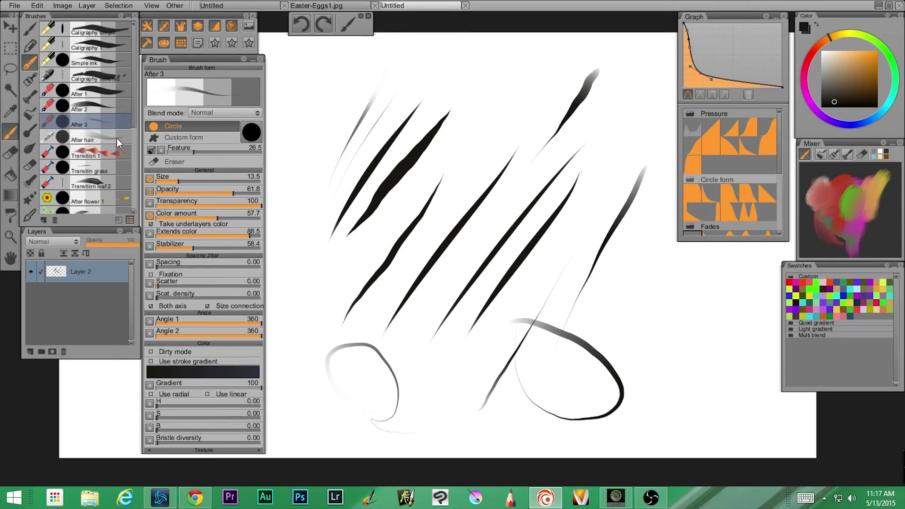
mouse_move(519, 90)
mouse_down()
mouse_move(443, 227)
mouse_move(467, 172)
mouse_up()
drag(528, 76, 438, 210)
drag(510, 123, 460, 202)
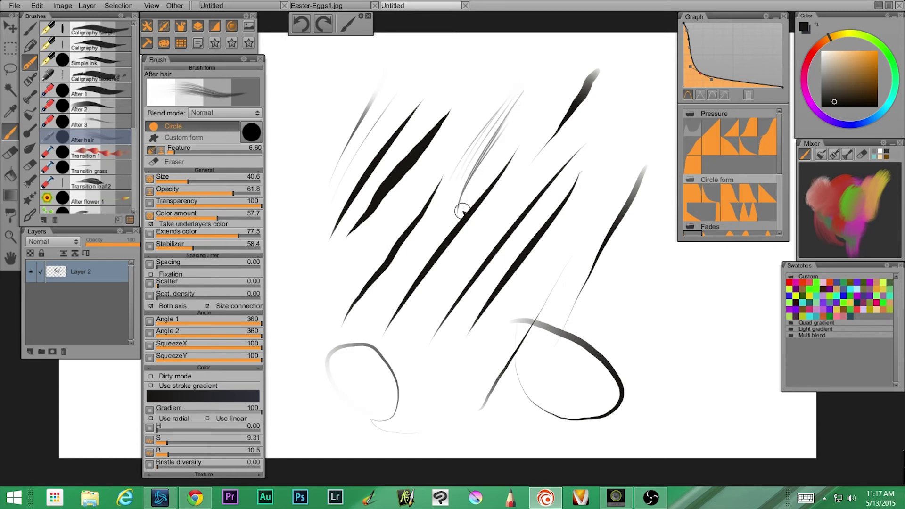
mouse_move(521, 85)
mouse_down()
mouse_move(477, 166)
mouse_move(455, 170)
mouse_up()
drag(517, 99, 453, 214)
drag(528, 75, 469, 230)
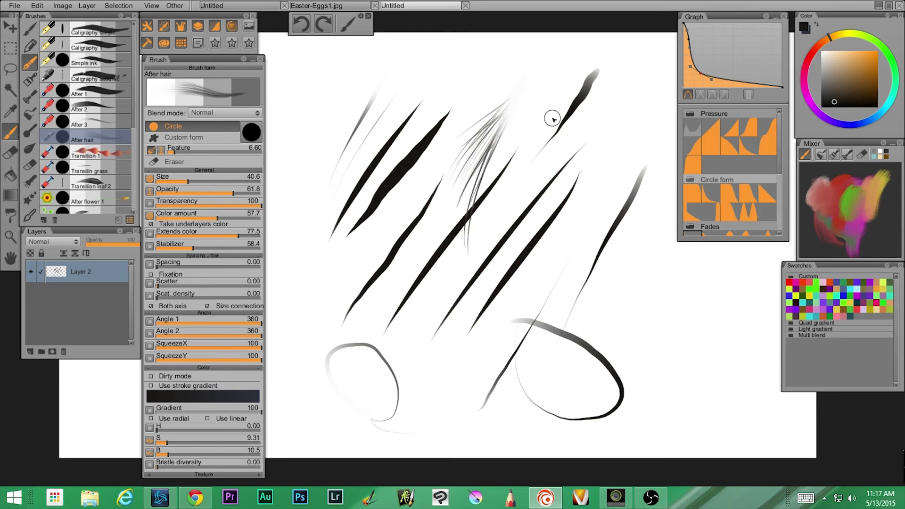
Paint a long lock of slanted hair strokes in the empty area beside the After 2 strokes.
drag(573, 287, 463, 256)
drag(533, 125, 447, 390)
mouse_move(550, 129)
mouse_down()
mouse_move(499, 199)
mouse_move(446, 400)
mouse_move(511, 173)
mouse_move(451, 404)
mouse_up()
drag(564, 153, 447, 411)
mouse_move(581, 128)
mouse_down()
mouse_move(479, 267)
mouse_move(454, 404)
mouse_move(517, 222)
mouse_up()
drag(513, 125, 524, 216)
drag(511, 182, 536, 235)
mouse_move(481, 264)
mouse_down()
mouse_move(508, 230)
mouse_move(479, 375)
mouse_up()
drag(503, 214, 432, 373)
drag(552, 141, 434, 373)
drag(518, 259, 458, 369)
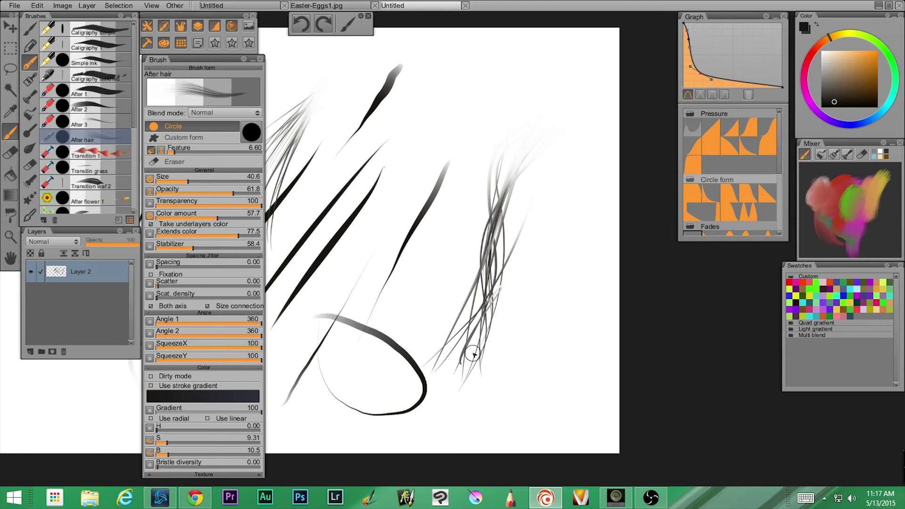
Thicken the hair lock with more strands and add curved strands flaring from its upper end.
mouse_move(492, 283)
mouse_down()
mouse_move(548, 129)
mouse_move(493, 245)
mouse_up()
mouse_move(496, 174)
mouse_down()
mouse_move(564, 97)
mouse_move(532, 141)
mouse_move(462, 323)
mouse_move(487, 278)
mouse_move(417, 373)
mouse_up()
mouse_move(487, 283)
mouse_down()
mouse_move(453, 377)
mouse_move(460, 405)
mouse_up()
drag(495, 264, 494, 416)
key(ctrl+z)
drag(479, 363, 498, 134)
mouse_move(491, 211)
mouse_down()
mouse_move(523, 128)
mouse_move(578, 125)
mouse_move(552, 190)
mouse_move(594, 166)
mouse_up()
drag(499, 240, 578, 194)
mouse_move(514, 201)
mouse_down()
mouse_move(590, 188)
mouse_move(538, 152)
mouse_move(582, 188)
mouse_move(501, 204)
mouse_move(556, 137)
mouse_move(558, 151)
mouse_move(480, 256)
mouse_move(501, 282)
mouse_up()
Paint slanted red beaded strokes with the Transition 1 preset between the After strokes and the hair lock.
click(107, 153)
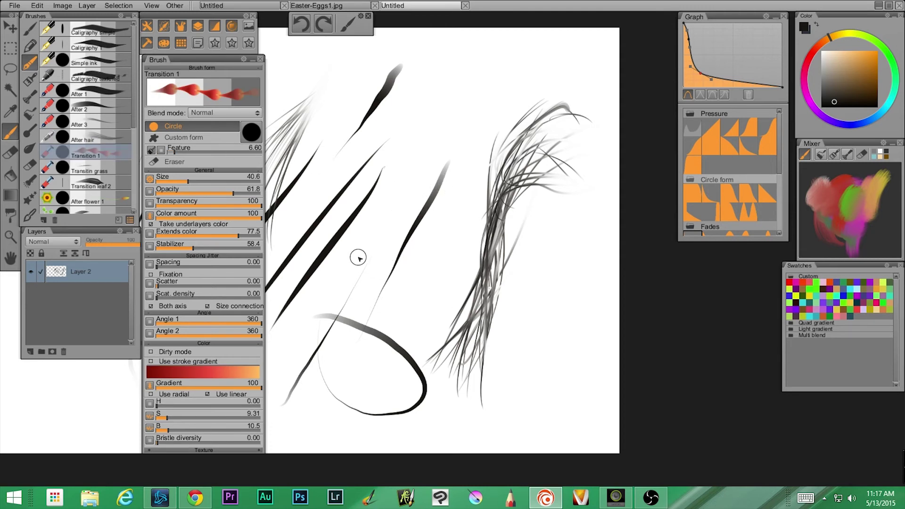
drag(359, 258, 484, 69)
drag(424, 296, 499, 91)
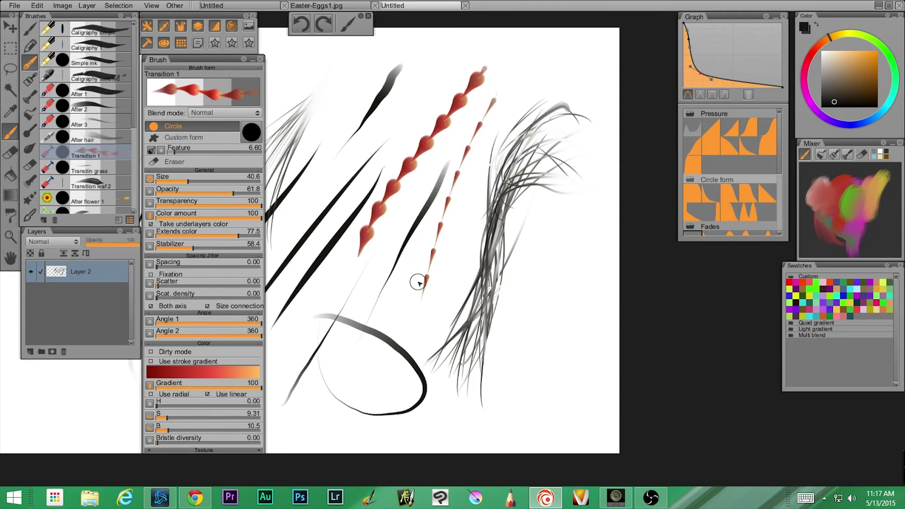
drag(417, 283, 452, 170)
drag(408, 314, 451, 176)
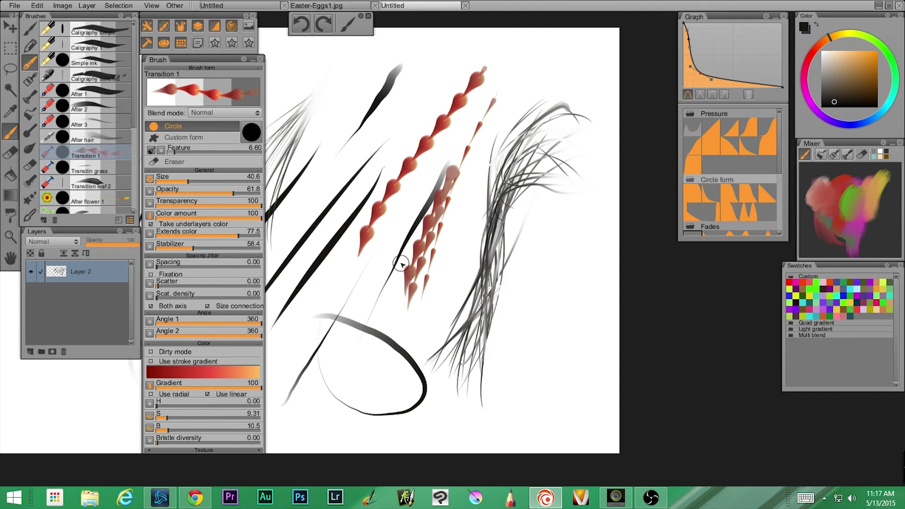
Undo the Transition 1, After hair and earlier After strokes to empty the canvas.
key(ctrl+z)
key(ctrl+z)
key(ctrl+z)
key(ctrl+z)
key(ctrl+z)
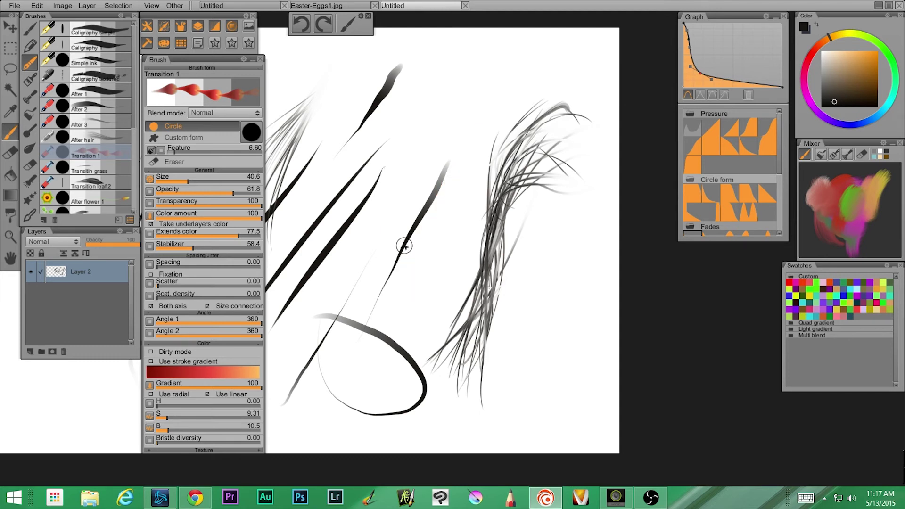
key(ctrl+z)
key(ctrl+z)
key(ctrl+z)
key(ctrl+z)
key(ctrl+z)
key(ctrl+z)
key(ctrl+z)
key(ctrl+z)
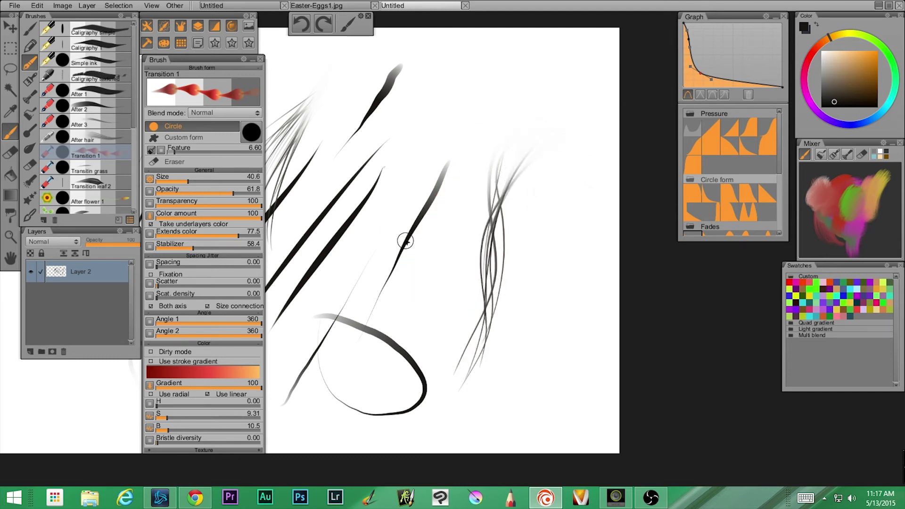
key(ctrl+z)
key(ctrl+z)
key(ctrl+z)
key(ctrl+z)
key(ctrl+z)
key(ctrl+z)
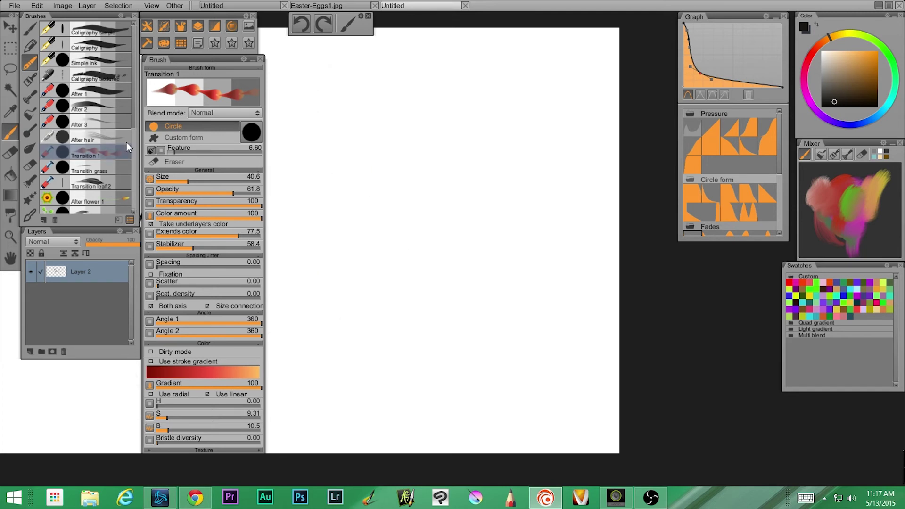
Paint a dark grass clump with the Transitin grass preset and a muted green clump beside it.
click(107, 168)
mouse_move(369, 262)
mouse_down()
mouse_move(377, 293)
mouse_move(396, 284)
mouse_move(408, 293)
mouse_move(402, 261)
mouse_move(437, 265)
mouse_move(415, 303)
mouse_move(447, 254)
mouse_move(425, 296)
mouse_move(379, 283)
mouse_move(397, 272)
mouse_up()
click(880, 47)
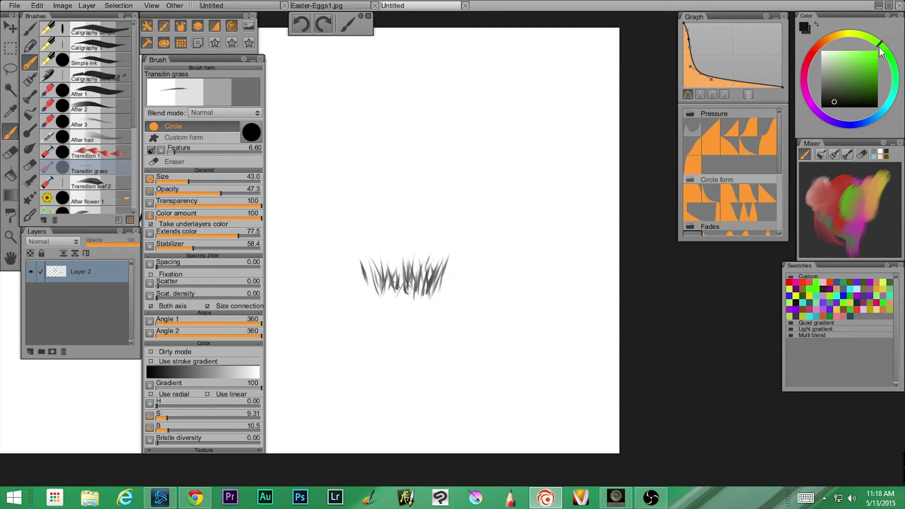
click(842, 84)
drag(478, 320, 486, 271)
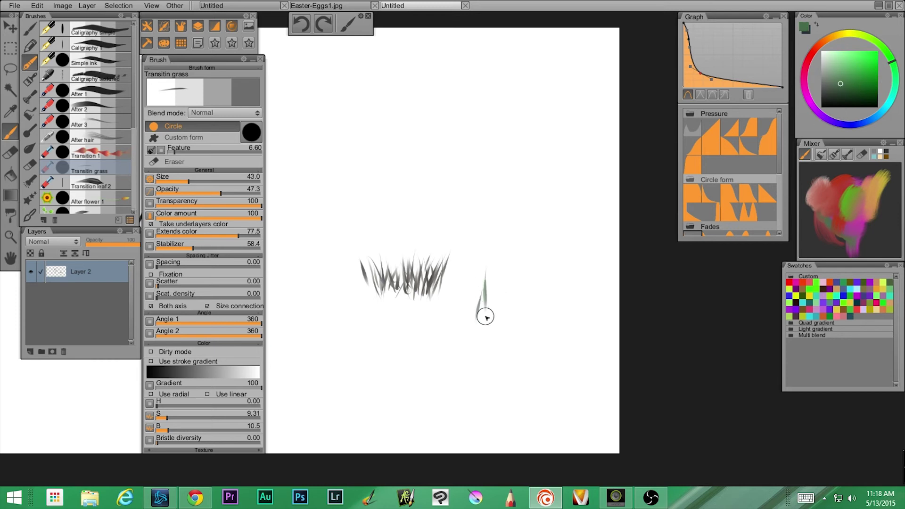
mouse_move(487, 323)
mouse_down()
mouse_move(486, 269)
mouse_move(487, 304)
mouse_move(514, 263)
mouse_move(521, 269)
mouse_move(514, 308)
mouse_move(505, 279)
mouse_move(546, 256)
mouse_up()
Choose a pale yellow-green colour and add light grass blades over the green clump.
click(864, 33)
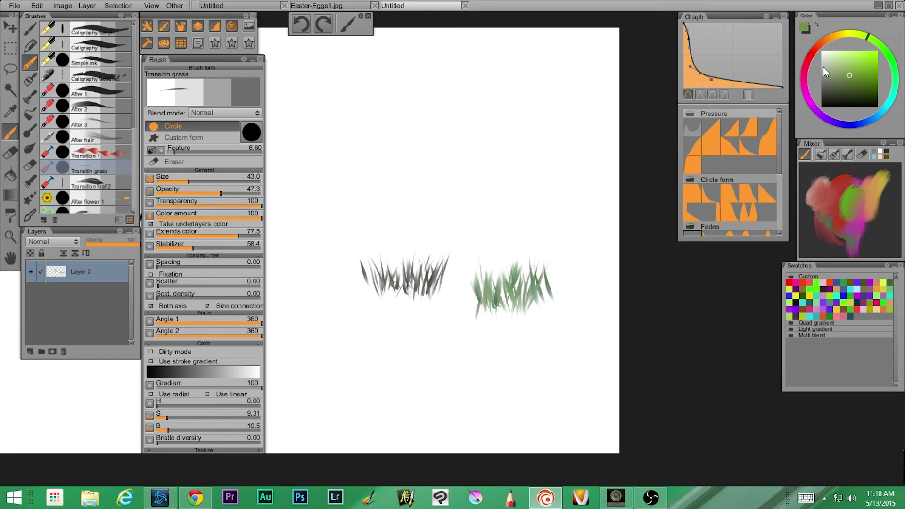
click(839, 51)
mouse_move(517, 308)
mouse_down()
mouse_move(494, 317)
mouse_move(486, 293)
mouse_move(479, 310)
mouse_move(469, 274)
mouse_move(478, 300)
mouse_move(505, 281)
mouse_move(508, 296)
mouse_move(530, 267)
mouse_move(533, 290)
mouse_move(544, 274)
mouse_move(564, 293)
mouse_move(554, 306)
mouse_move(533, 278)
mouse_up()
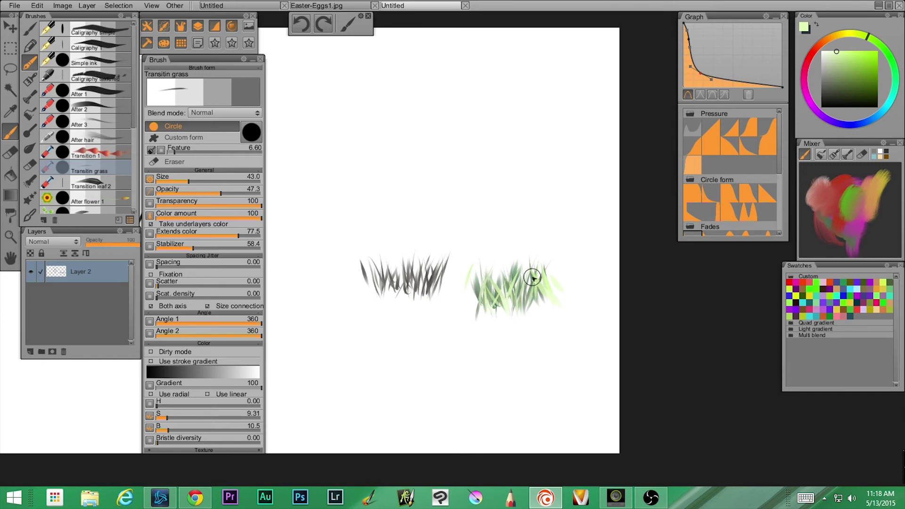
Paint a fan of pale green leaves above the dark grass with the Transition leaf 2 preset.
scroll(117, 141, down, 3)
scroll(115, 137, down, 6)
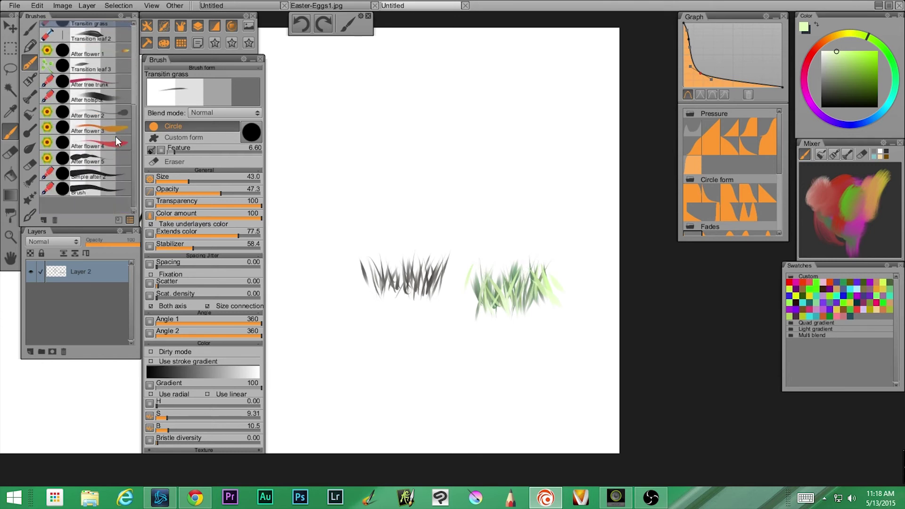
click(92, 39)
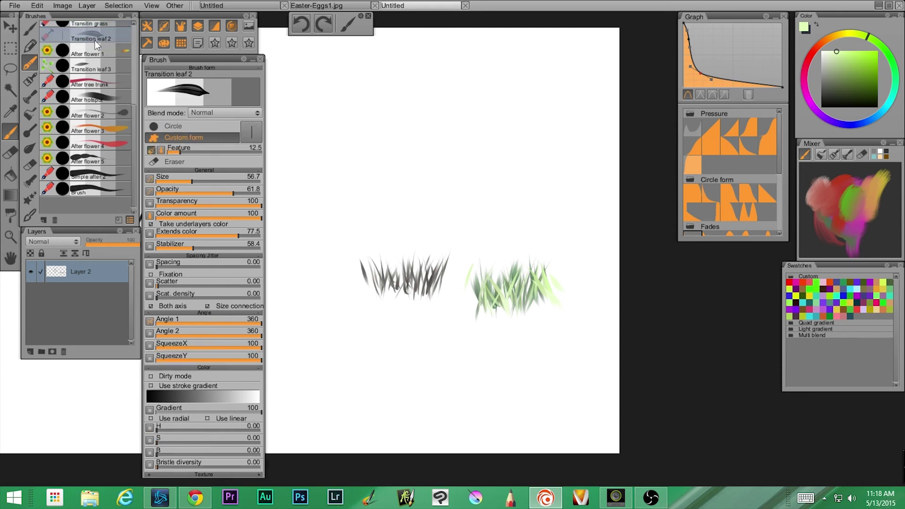
drag(440, 91, 403, 174)
drag(472, 80, 419, 165)
mouse_move(465, 113)
mouse_down()
mouse_move(422, 155)
mouse_move(432, 156)
mouse_move(438, 151)
mouse_move(411, 157)
mouse_move(402, 146)
mouse_move(415, 168)
mouse_move(386, 112)
mouse_move(417, 175)
mouse_up()
drag(382, 94, 416, 177)
drag(357, 113, 401, 165)
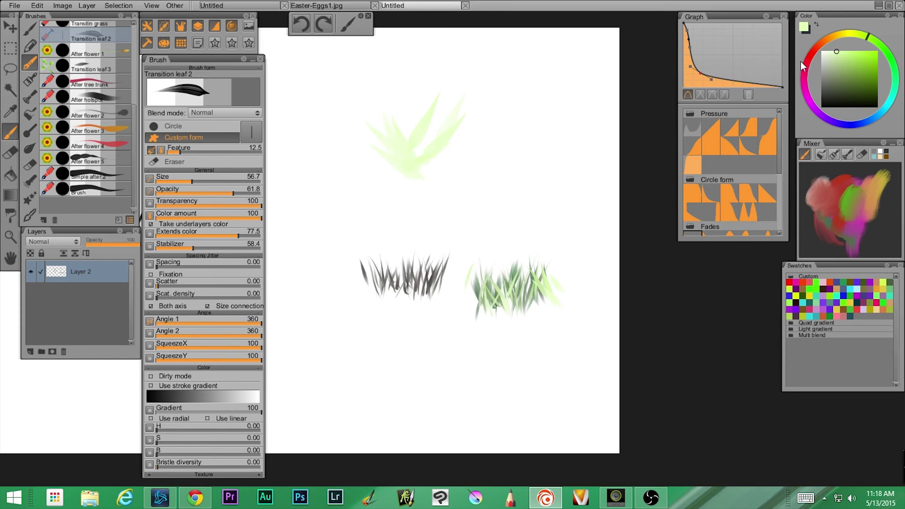
Choose a darker olive green and paint a spread of radiating leaves above the green grass clump.
click(855, 83)
mouse_move(474, 223)
mouse_down()
mouse_move(516, 168)
mouse_move(452, 191)
mouse_move(473, 198)
mouse_move(511, 168)
mouse_up()
key(ctrl+z)
drag(453, 186, 514, 169)
drag(529, 218, 505, 174)
drag(565, 164, 497, 165)
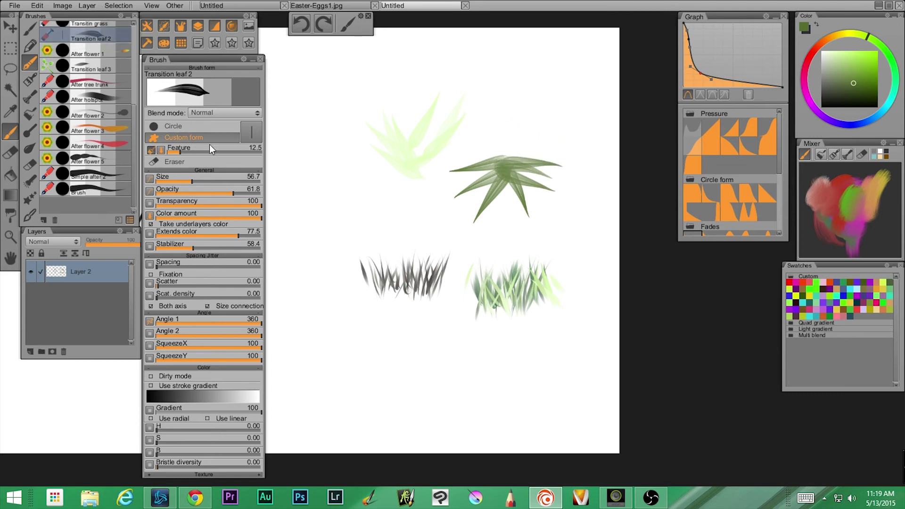
Paint thin-stemmed buds with the After flower 1 preset above the olive leaves and over the green grass.
click(88, 53)
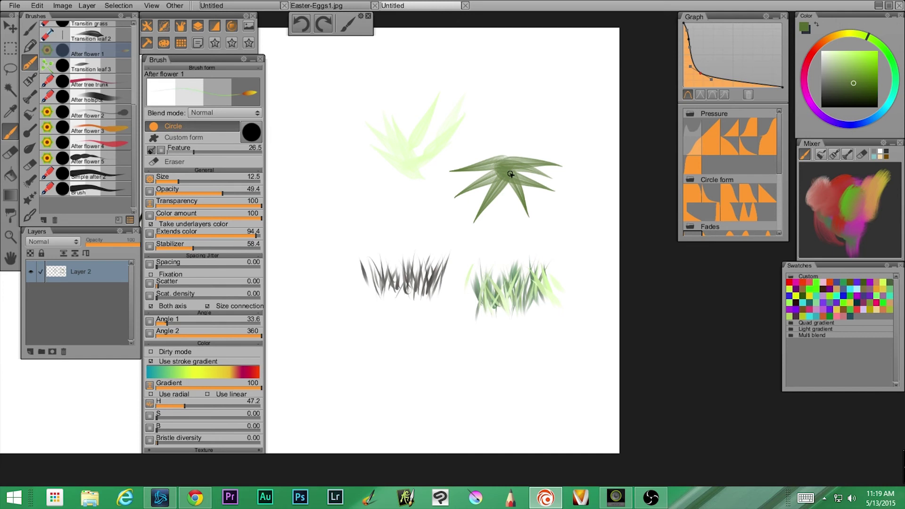
mouse_move(522, 72)
mouse_down()
mouse_move(486, 136)
mouse_move(502, 142)
mouse_up()
mouse_move(521, 142)
mouse_down()
mouse_move(549, 70)
mouse_move(560, 65)
mouse_up()
mouse_move(527, 295)
mouse_down()
mouse_move(522, 249)
mouse_move(532, 249)
mouse_up()
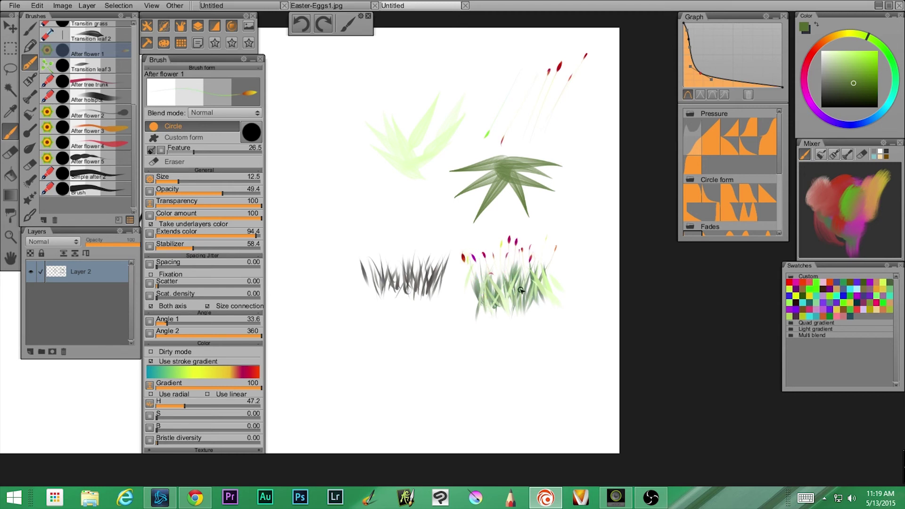
Paint a small star-shaped cluster of leaves with the Transition leaf 3 preset above and left of the dark grass.
click(97, 70)
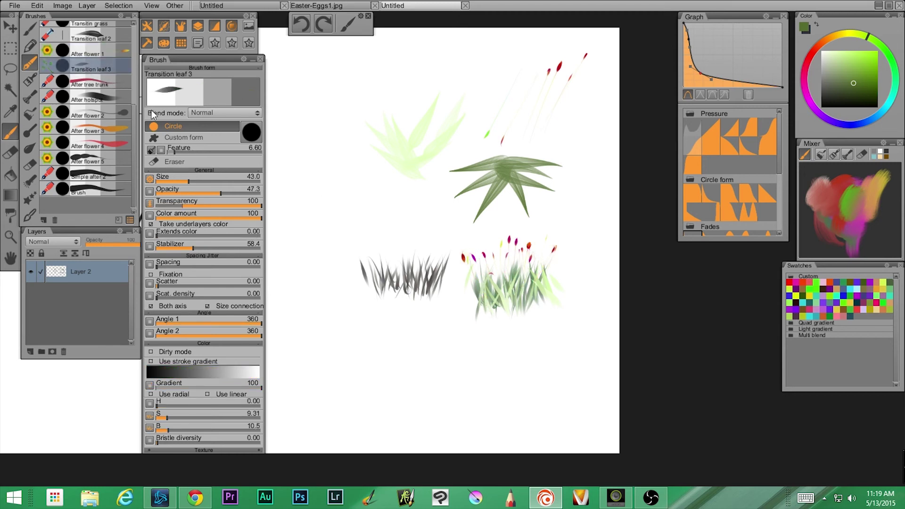
drag(340, 221, 330, 170)
mouse_move(344, 218)
mouse_down()
mouse_move(341, 228)
mouse_move(357, 192)
mouse_move(314, 232)
mouse_up()
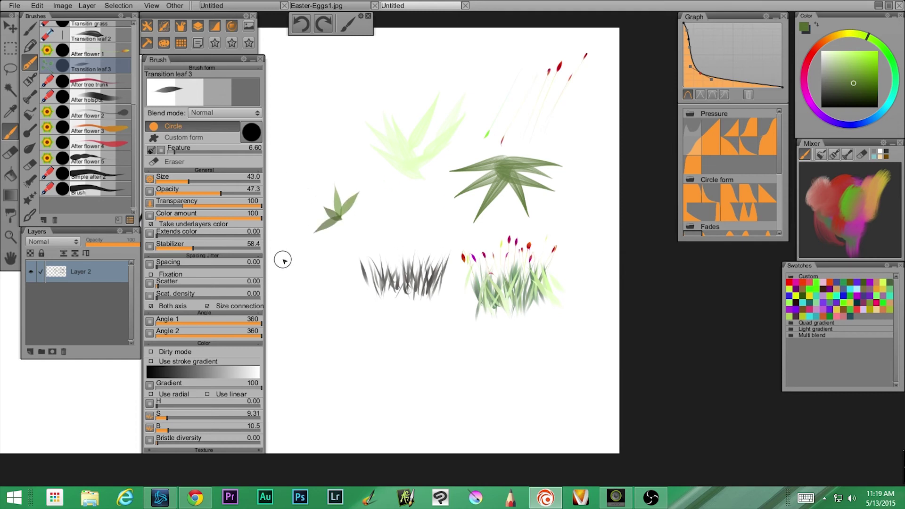
mouse_move(340, 203)
mouse_down()
mouse_move(334, 242)
mouse_move(359, 230)
mouse_up()
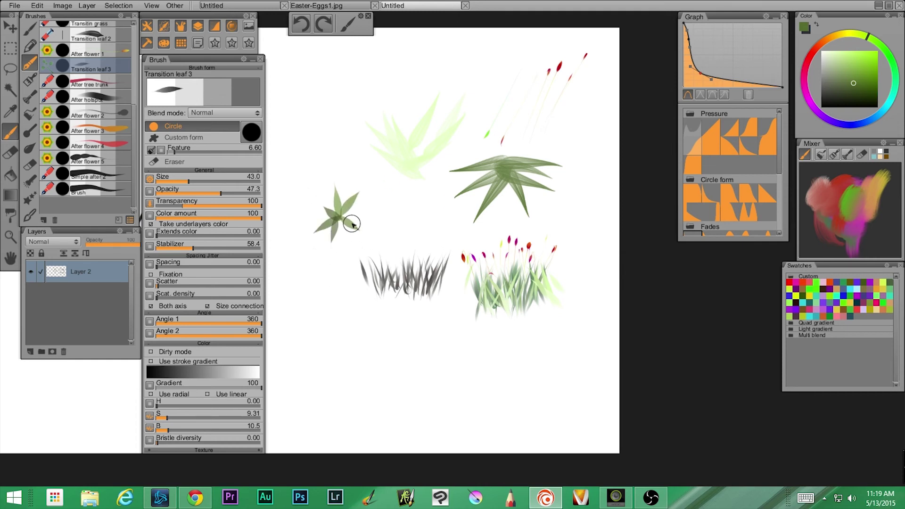
Paint long dark trunk strokes below the small leaf cluster with the After tree trunk preset, undoing the last two.
click(91, 82)
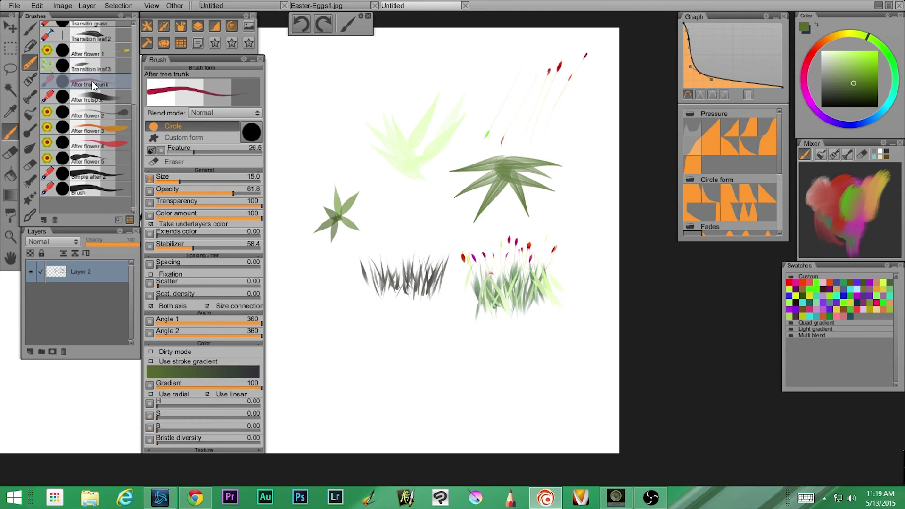
drag(317, 387, 326, 272)
mouse_move(328, 391)
mouse_down()
mouse_move(332, 265)
mouse_move(343, 257)
mouse_up()
drag(356, 381, 346, 257)
mouse_move(354, 321)
mouse_down()
mouse_move(345, 263)
mouse_move(372, 406)
mouse_up()
mouse_move(343, 279)
mouse_down()
mouse_move(350, 412)
mouse_move(330, 329)
mouse_up()
drag(347, 262, 320, 384)
key(ctrl+z)
key(ctrl+z)
Paint near-vertical soft-ended green strokes over the pale leaf fan with the After hotspot preset.
click(86, 96)
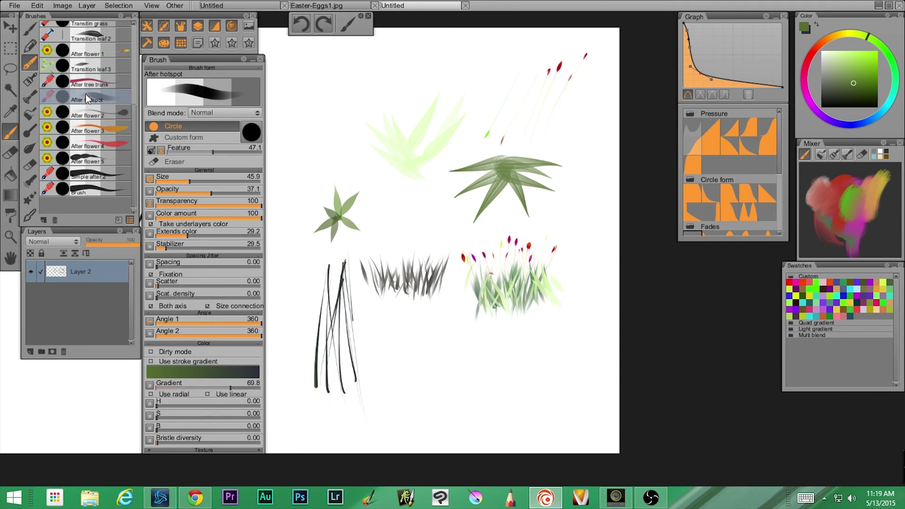
mouse_move(394, 92)
mouse_down()
mouse_move(378, 172)
mouse_move(396, 212)
mouse_up()
drag(433, 67, 418, 165)
mouse_move(421, 87)
mouse_down()
mouse_move(439, 213)
mouse_move(454, 217)
mouse_up()
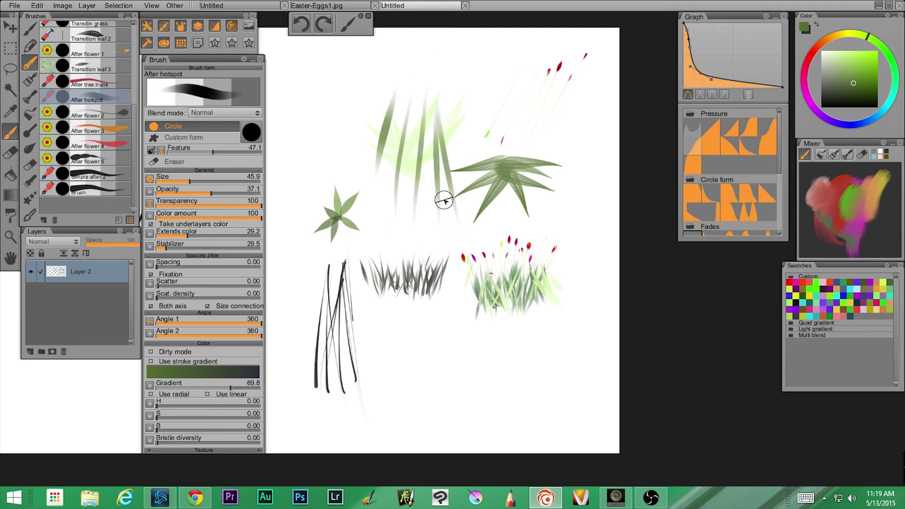
Paint round-headed flower stems fanning out over the green grass clump with the After flower 2 preset.
click(114, 112)
mouse_move(497, 314)
mouse_down()
mouse_move(493, 233)
mouse_move(509, 264)
mouse_move(521, 252)
mouse_up()
mouse_move(524, 315)
mouse_down()
mouse_move(532, 238)
mouse_move(537, 243)
mouse_up()
drag(536, 283, 557, 235)
drag(543, 308, 566, 243)
drag(514, 316, 511, 253)
key(ctrl+z)
mouse_move(503, 301)
mouse_down()
mouse_move(477, 251)
mouse_move(495, 293)
mouse_move(518, 300)
mouse_move(491, 286)
mouse_move(459, 267)
mouse_up()
drag(524, 325, 476, 264)
mouse_move(514, 306)
mouse_down()
mouse_move(500, 240)
mouse_move(538, 218)
mouse_up()
drag(540, 264, 558, 207)
Paint a fan of dark flower stems near the lower canvas edge with After flower 3 and more beside it with After flower 4.
click(106, 126)
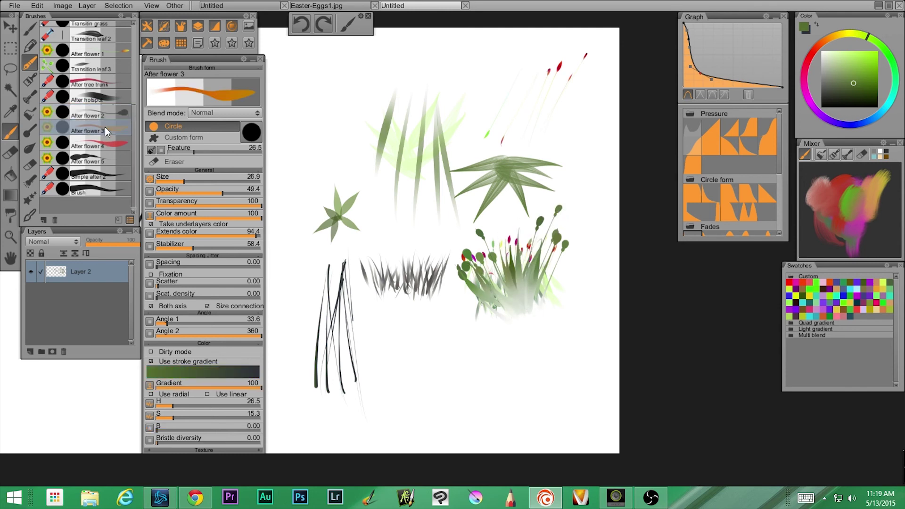
mouse_move(432, 412)
mouse_down()
mouse_move(425, 330)
mouse_move(446, 346)
mouse_move(436, 415)
mouse_move(427, 340)
mouse_move(395, 372)
mouse_move(414, 379)
mouse_up()
key(ctrl+z)
click(99, 146)
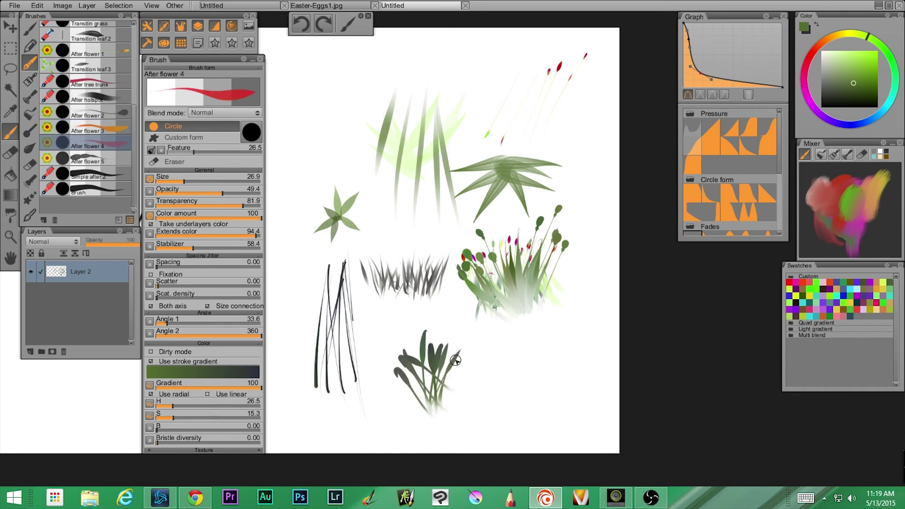
mouse_move(458, 400)
mouse_down()
mouse_move(476, 346)
mouse_move(474, 403)
mouse_move(479, 386)
mouse_move(462, 333)
mouse_up()
Paint bulging green and pale strokes beside the trunk strokes with the After flower 5 preset.
click(88, 161)
mouse_move(294, 391)
mouse_down()
mouse_move(281, 313)
mouse_move(289, 345)
mouse_up()
mouse_move(311, 416)
mouse_down()
mouse_move(307, 285)
mouse_move(330, 391)
mouse_move(299, 284)
mouse_up()
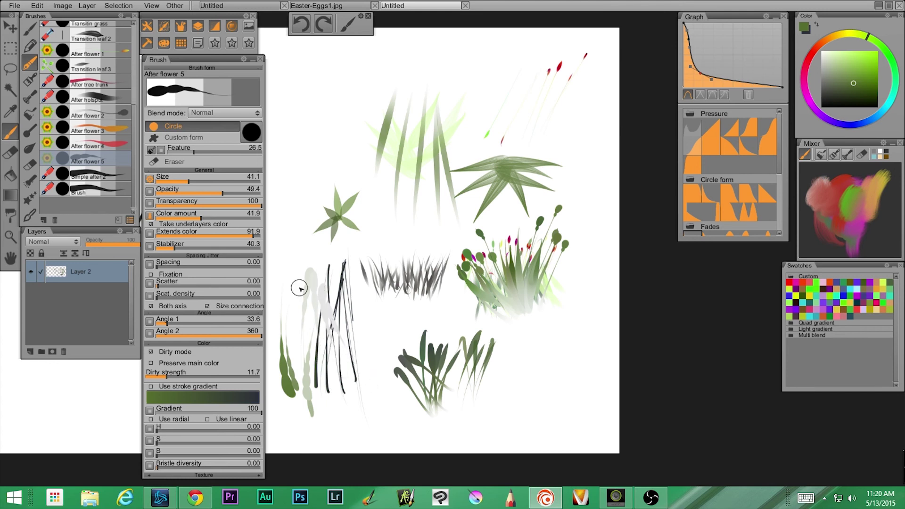
Paint five tapered vertical green strokes in the upper right of the canvas with the Simple after 2 preset.
click(109, 173)
drag(513, 36, 502, 145)
drag(539, 45, 534, 159)
mouse_move(547, 42)
mouse_down()
mouse_move(548, 154)
mouse_move(565, 160)
mouse_up()
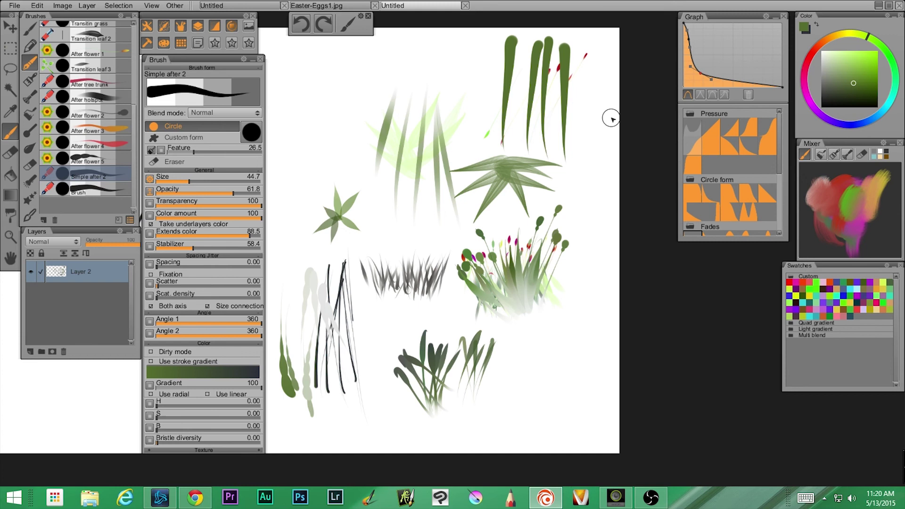
drag(585, 50, 598, 181)
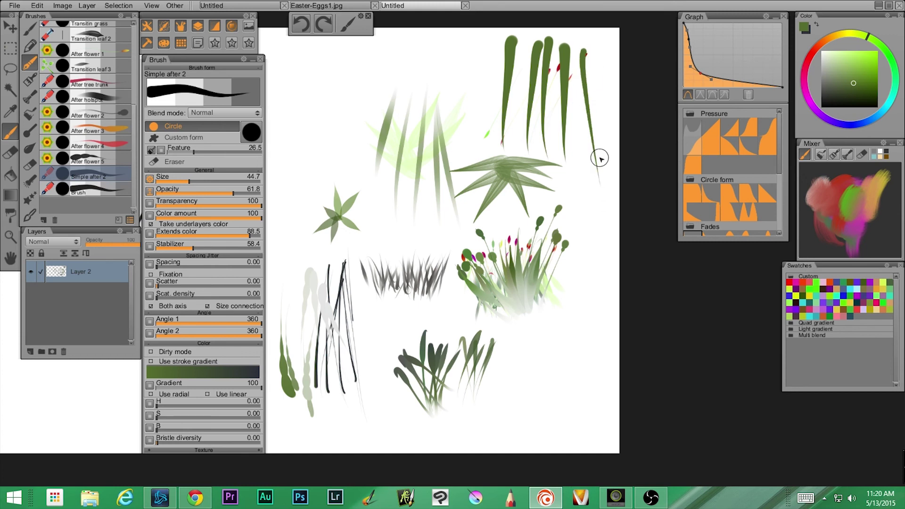
Paint five tapered green strokes fanning out above the small leaf cluster with the preset named Brush.
click(102, 186)
drag(313, 63, 298, 222)
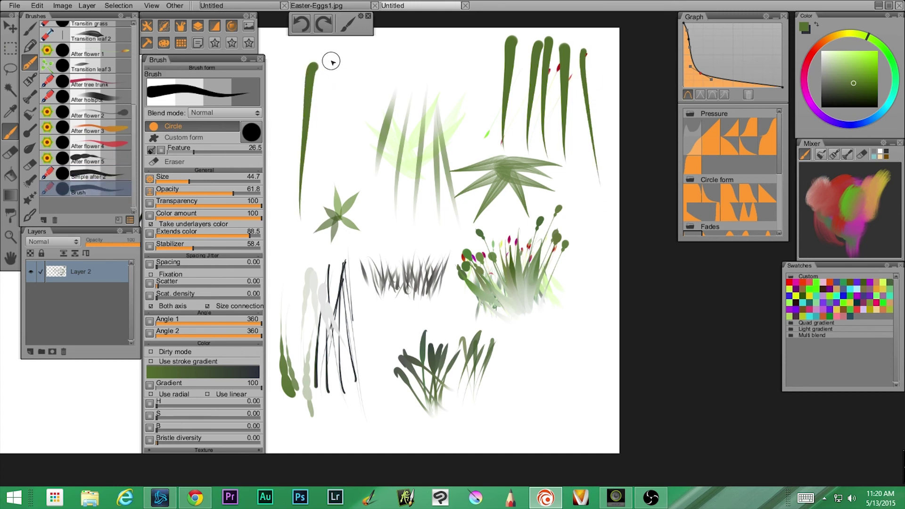
drag(332, 55, 305, 153)
drag(344, 70, 288, 184)
drag(362, 84, 304, 172)
drag(369, 102, 290, 189)
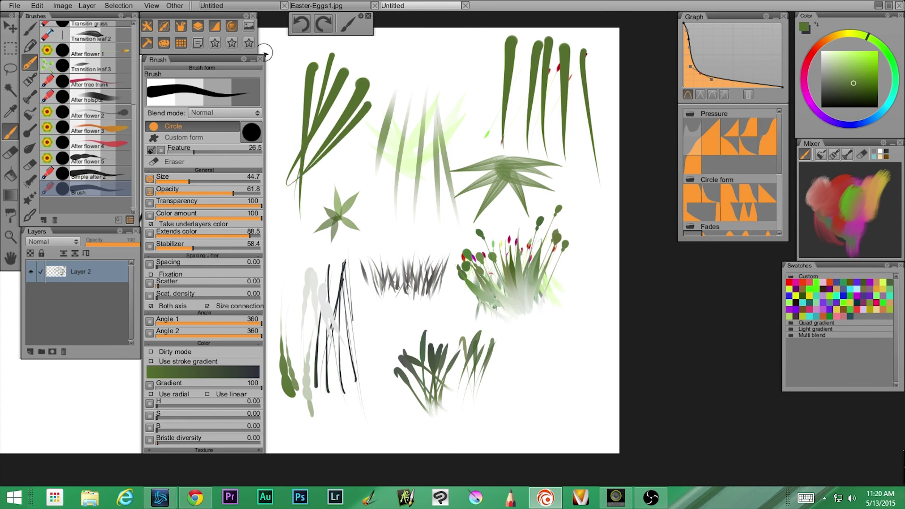
scroll(303, 151, up, 2)
scroll(418, 194, down, 3)
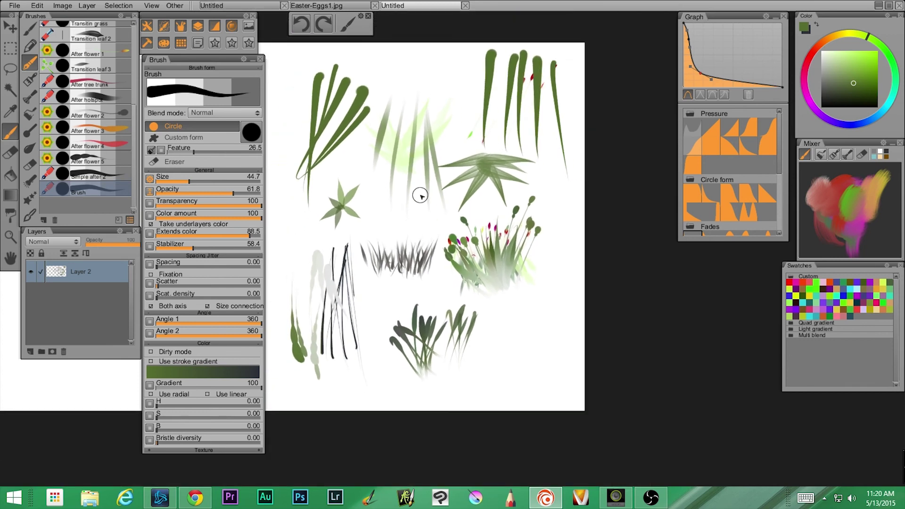
mouse_move(404, 206)
mouse_down()
mouse_move(479, 200)
mouse_move(520, 170)
mouse_move(404, 165)
mouse_up()
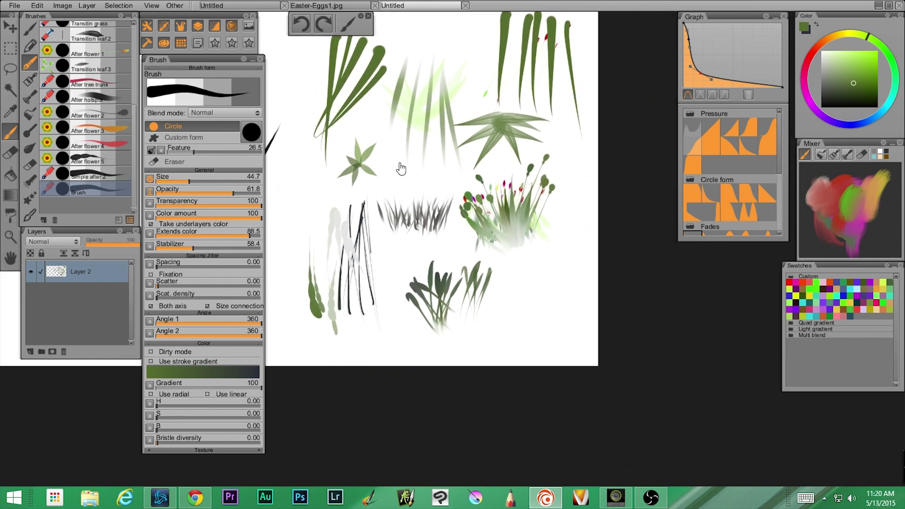
scroll(473, 192, up, 3)
scroll(473, 193, down, 3)
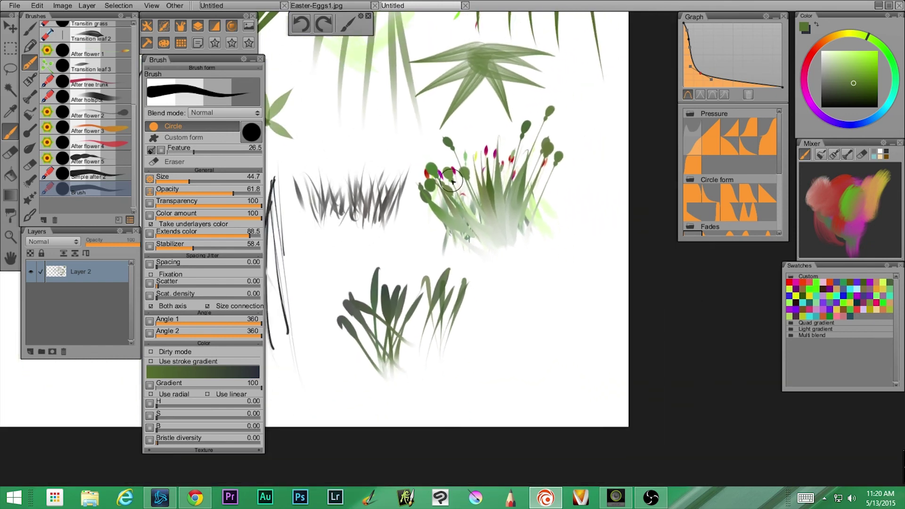
drag(348, 129, 528, 217)
scroll(497, 191, down, 3)
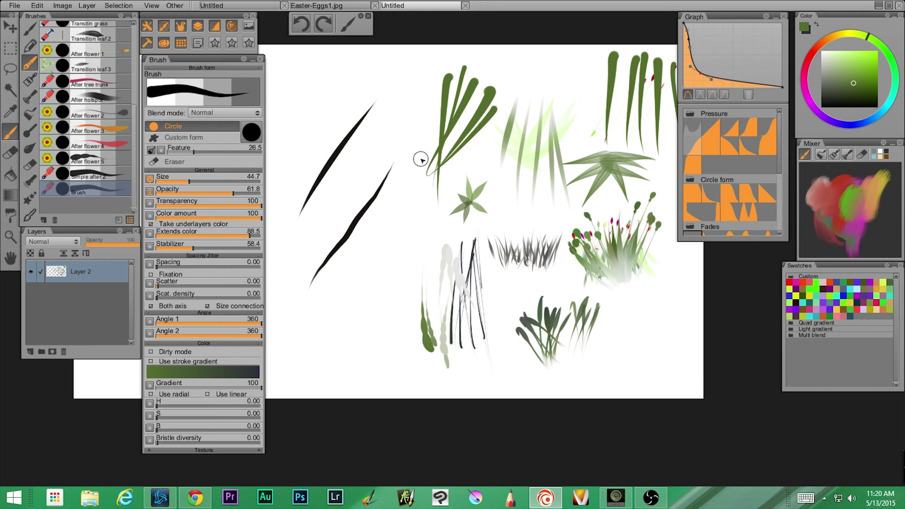
drag(370, 198, 524, 216)
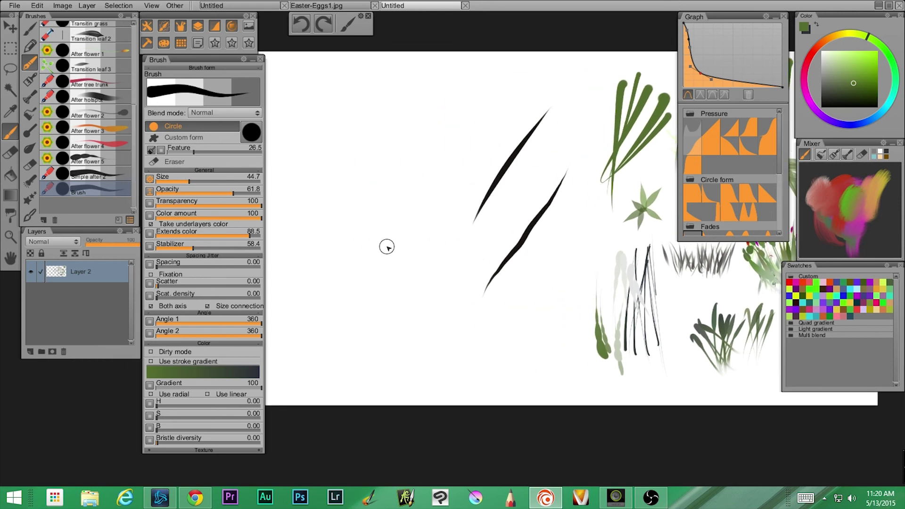
Browse the presets in the basic brush, pencil, ink, flat brush and mixer brush categories, including the lower part of the flat brush list.
click(30, 32)
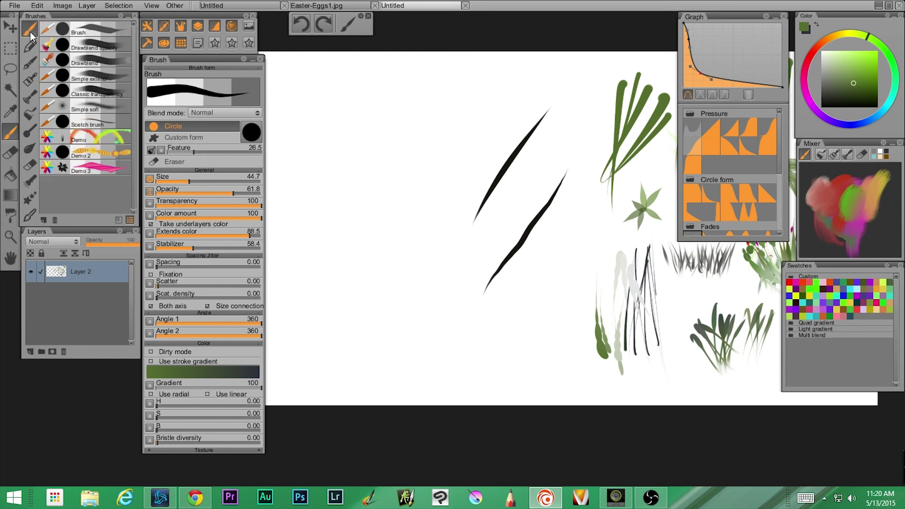
click(31, 45)
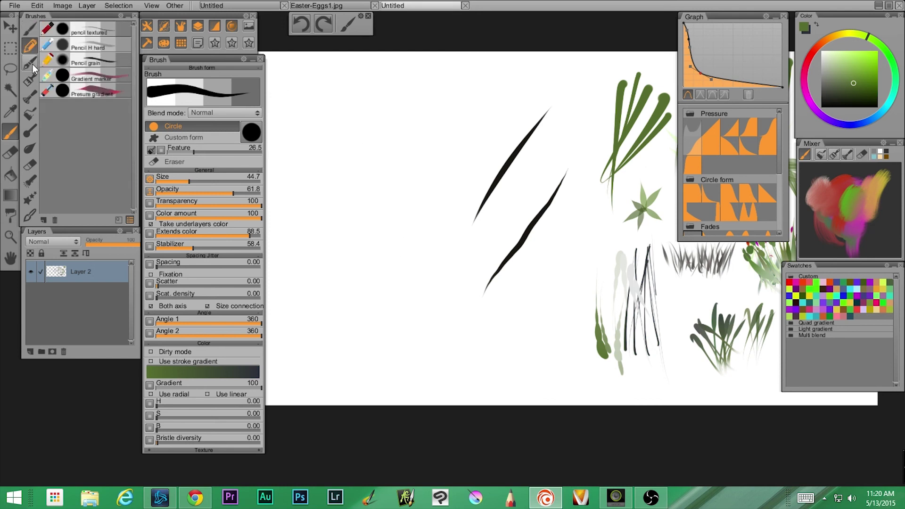
click(32, 64)
mouse_move(485, 260)
mouse_down()
mouse_move(518, 269)
mouse_move(378, 247)
mouse_move(437, 253)
mouse_move(464, 245)
mouse_up()
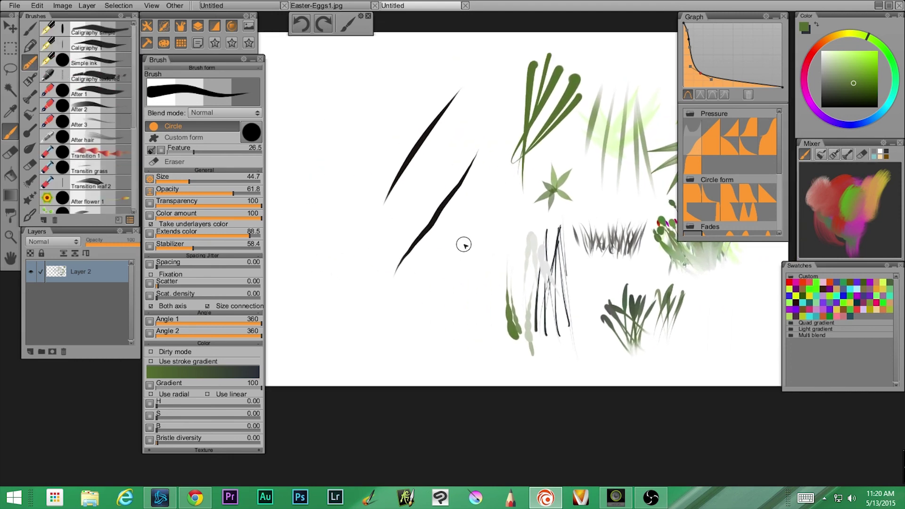
click(29, 83)
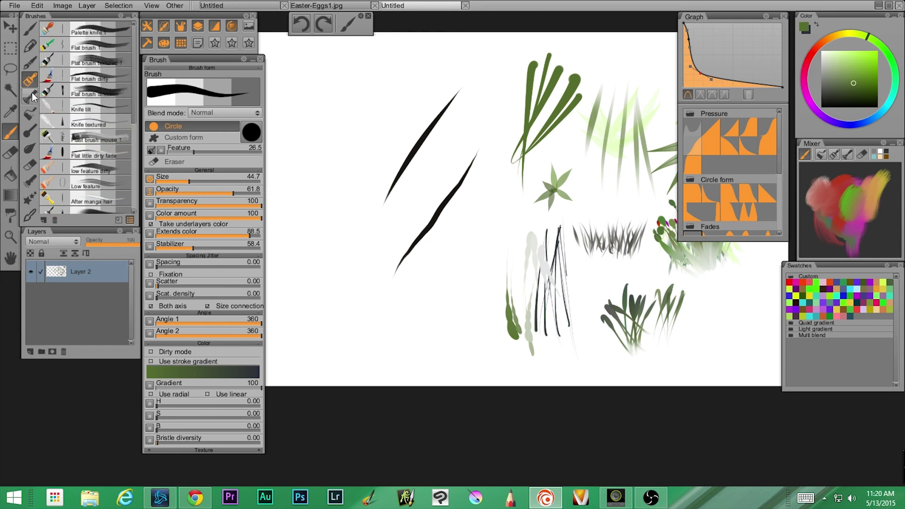
click(31, 98)
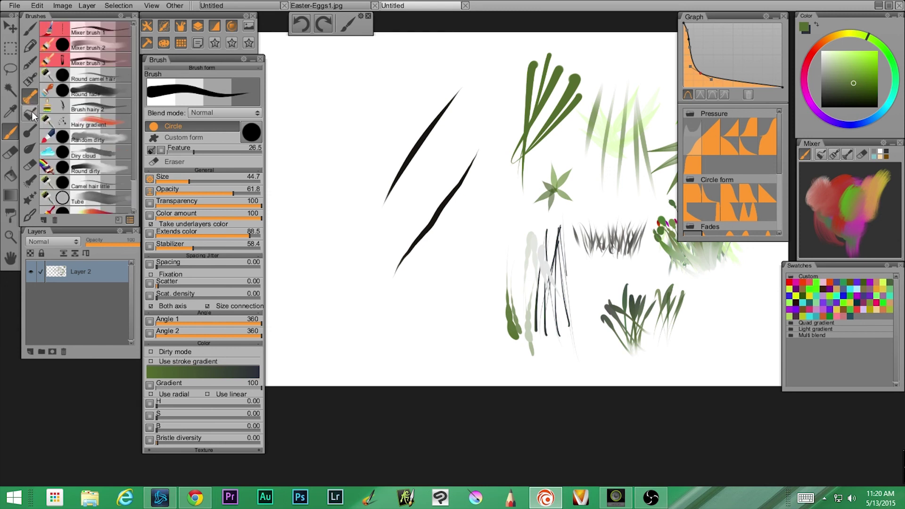
click(35, 81)
scroll(94, 118, down, 3)
scroll(92, 119, down, 3)
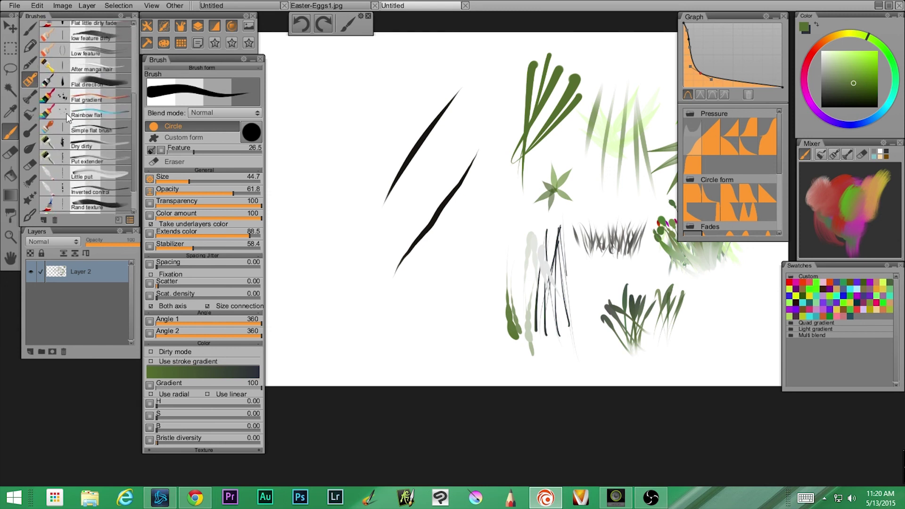
click(29, 99)
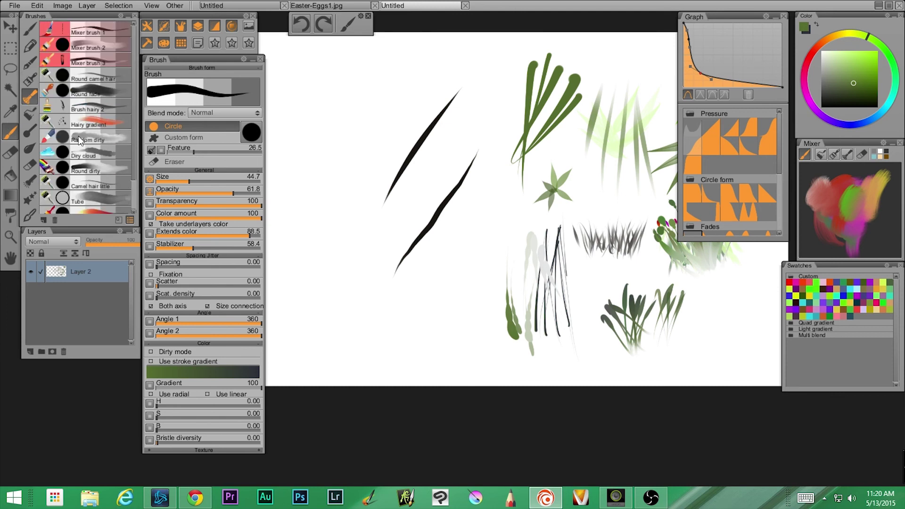
scroll(86, 155, down, 2)
scroll(87, 153, up, 2)
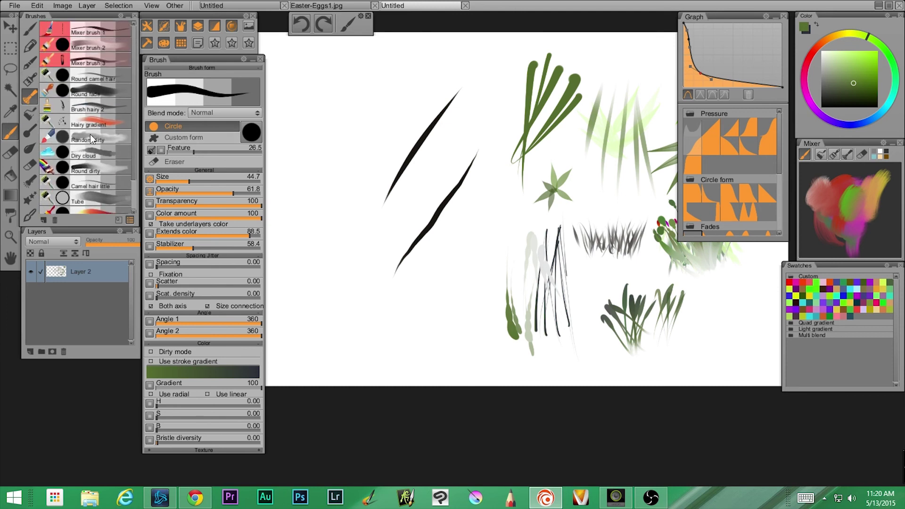